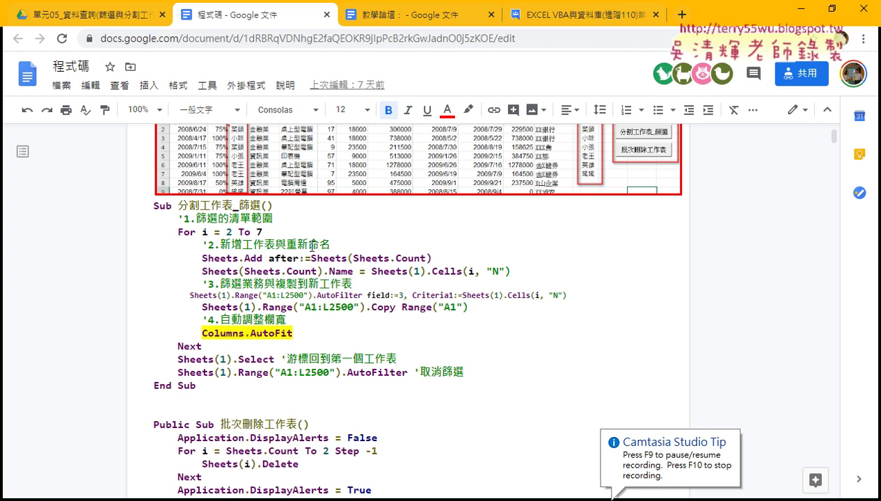
- Highlight the For i = 2 To 7 loop, Sheets.Add, Name and A1:L2500 filter lines
drag(202, 258, 516, 270)
drag(266, 233, 133, 232)
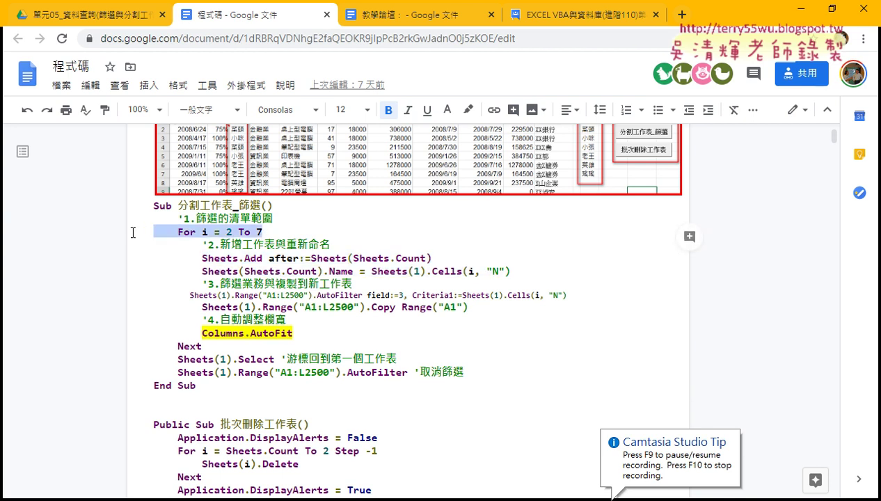
drag(202, 346, 150, 346)
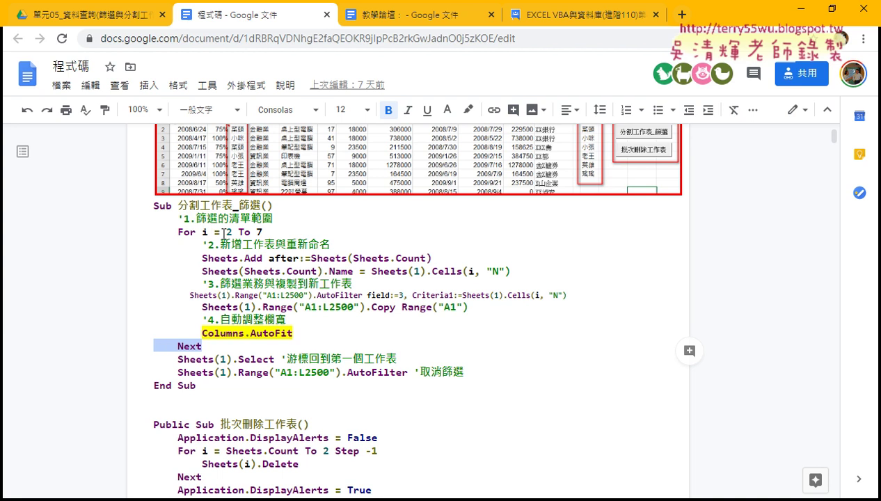
drag(225, 232, 262, 232)
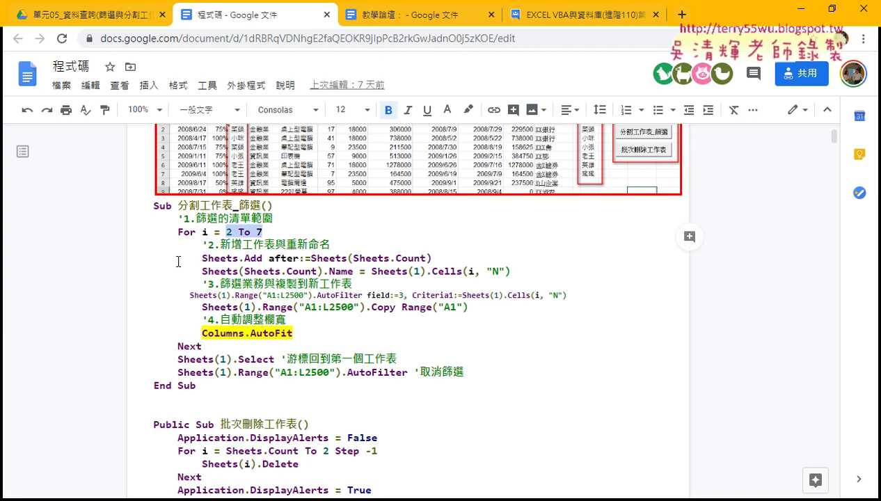
drag(202, 259, 301, 258)
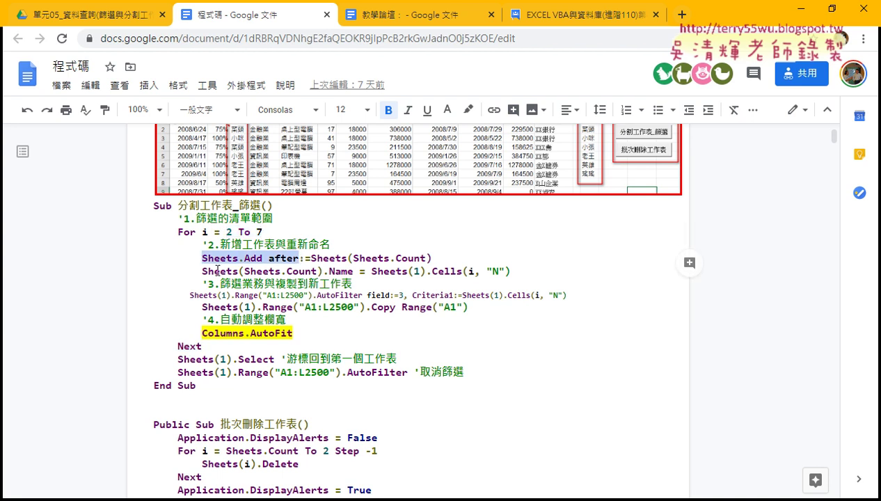
drag(213, 272, 364, 271)
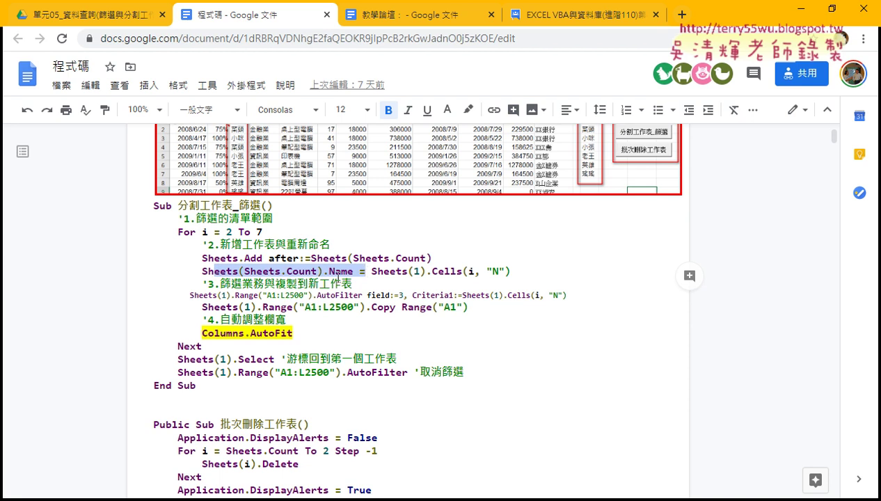
drag(218, 295, 331, 295)
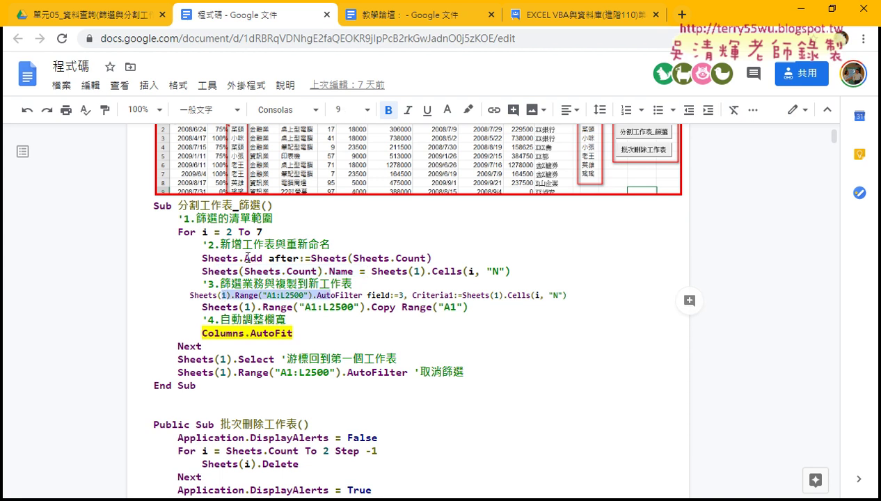
- Highlight the Add method, Name property, AutoFilter with field:=3 and Criteria1, and the after:= argument
drag(242, 258, 263, 258)
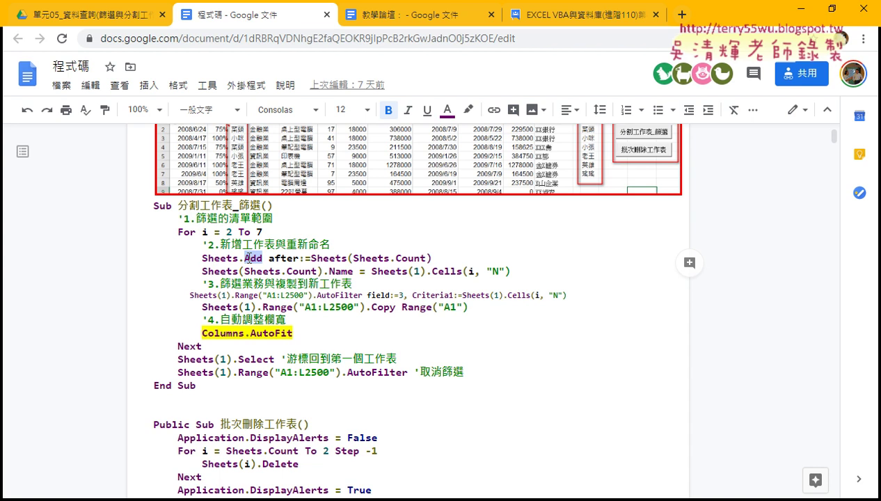
drag(329, 271, 354, 271)
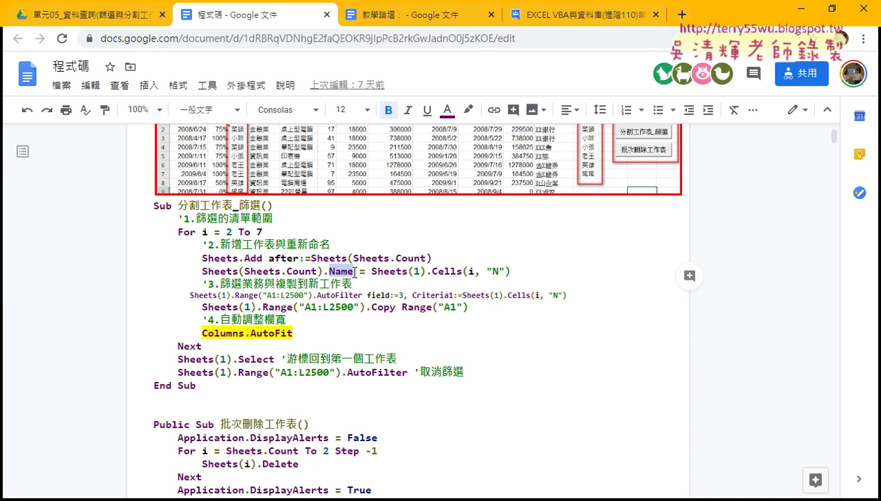
drag(317, 295, 363, 295)
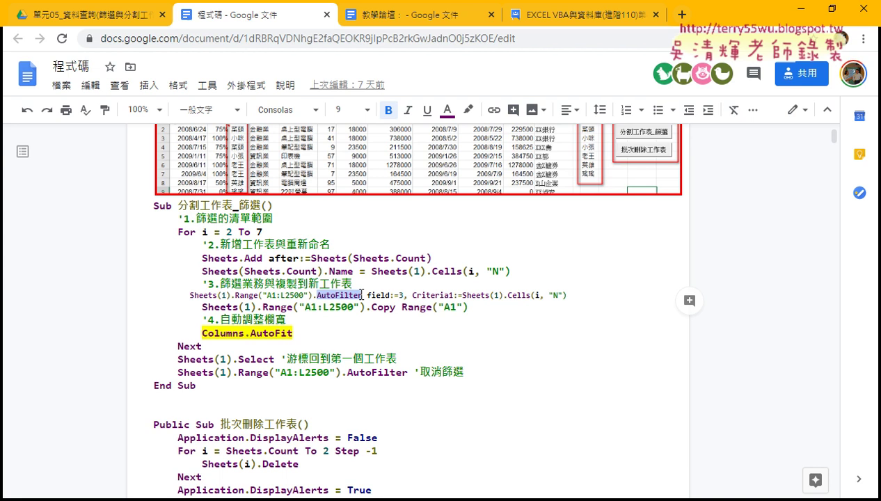
drag(368, 295, 570, 295)
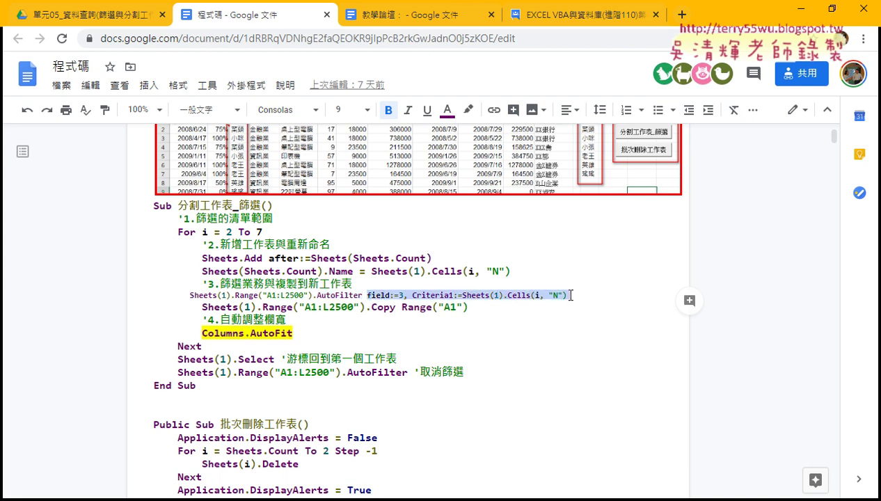
click(386, 293)
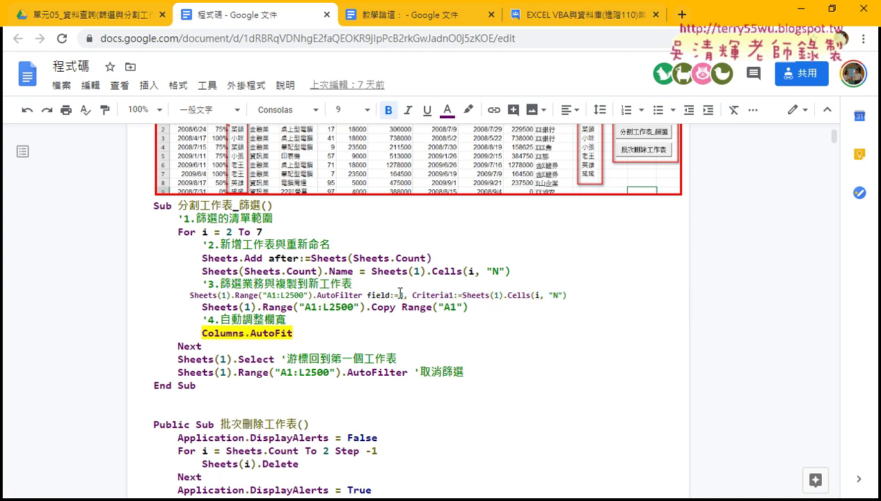
mouse_move(397, 293)
mouse_down()
mouse_move(367, 295)
mouse_move(398, 296)
mouse_up()
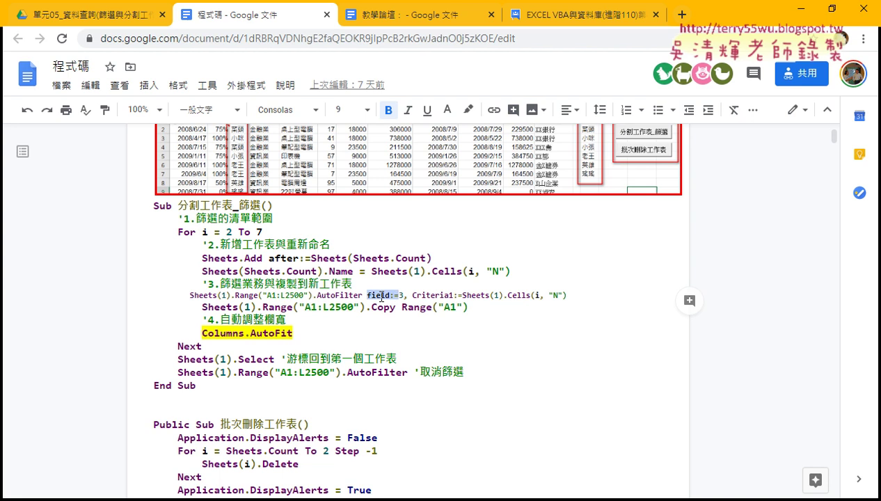
drag(268, 258, 311, 259)
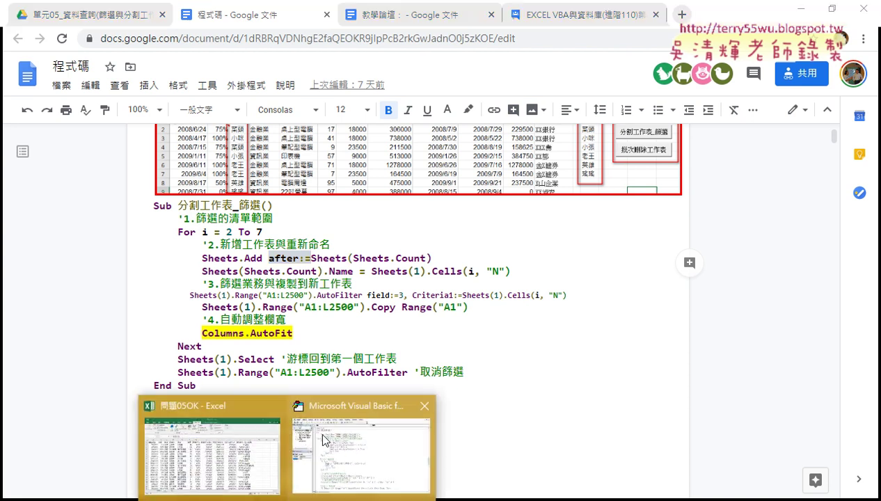
- In the VBA editor, delete ' after:=Sheets(Sheets.Count)' from the Sheets.Add line
click(355, 446)
scroll(305, 188, up, 4)
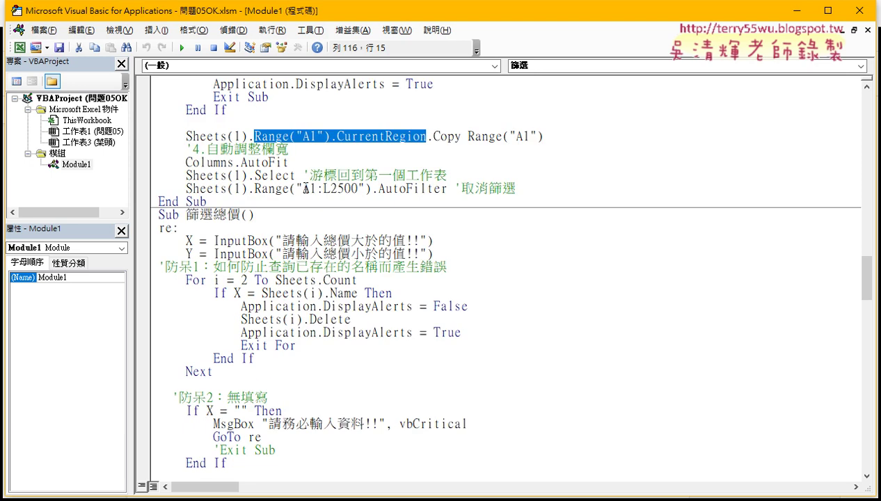
scroll(306, 187, up, 5)
scroll(305, 188, up, 1)
scroll(305, 187, up, 3)
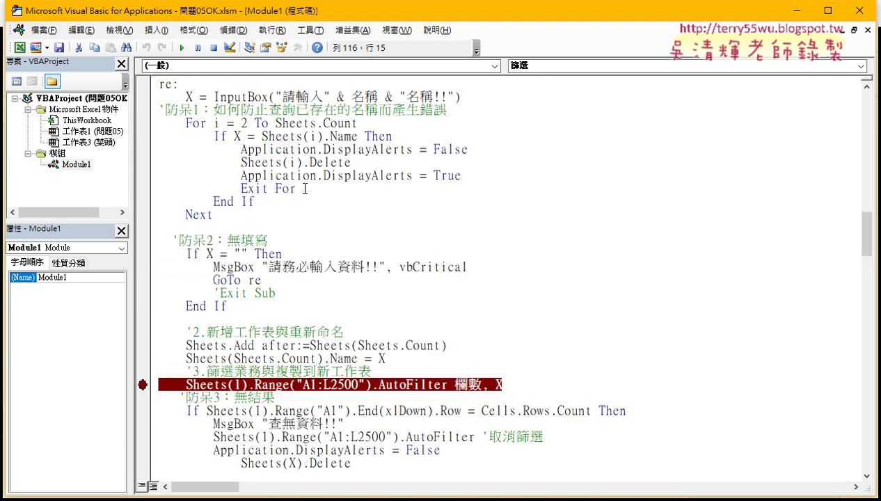
scroll(304, 188, up, 5)
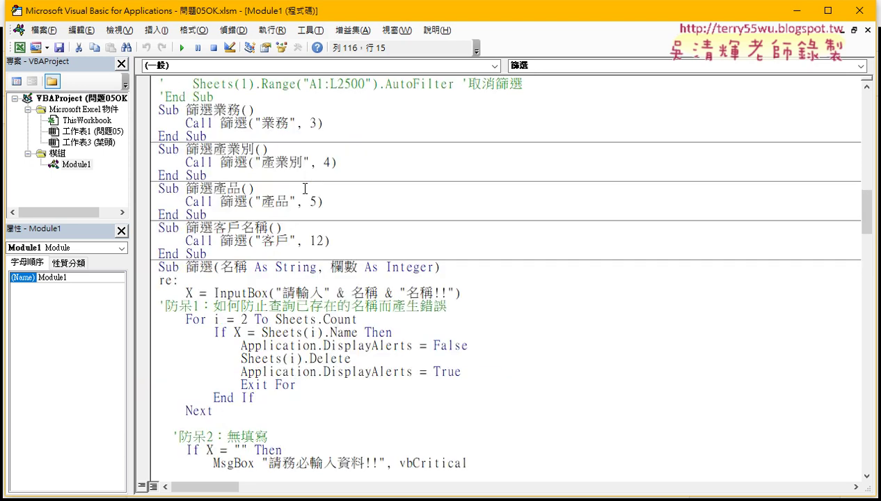
scroll(304, 188, up, 5)
scroll(304, 188, up, 8)
scroll(304, 188, up, 6)
scroll(305, 187, up, 3)
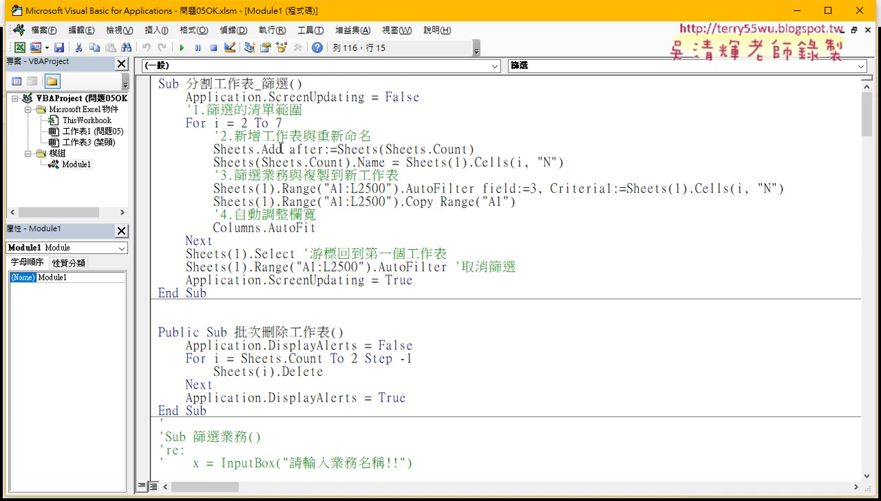
drag(281, 148, 489, 148)
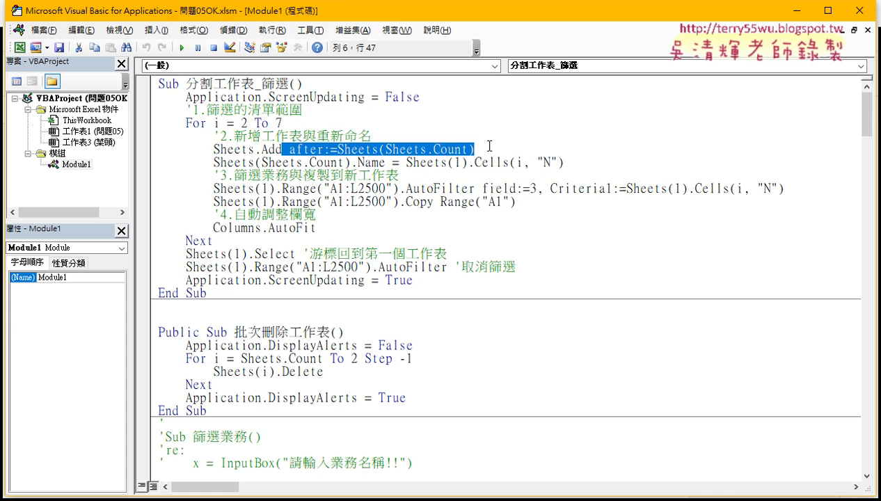
key(BackSpace)
key(BackSpace)
key(BackSpace)
key(BackSpace)
key(BackSpace)
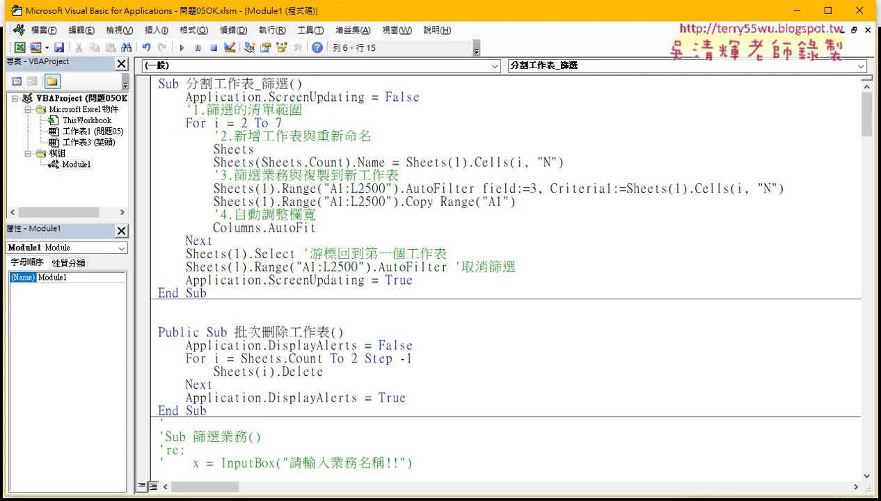
text(.Add)
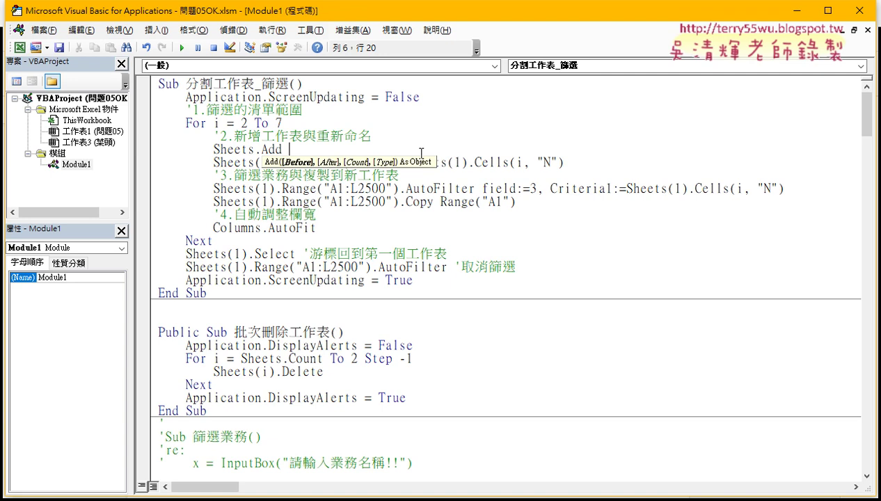
- Request F1 help for the Add in Sheets.Add
key(Left)
key(Left)
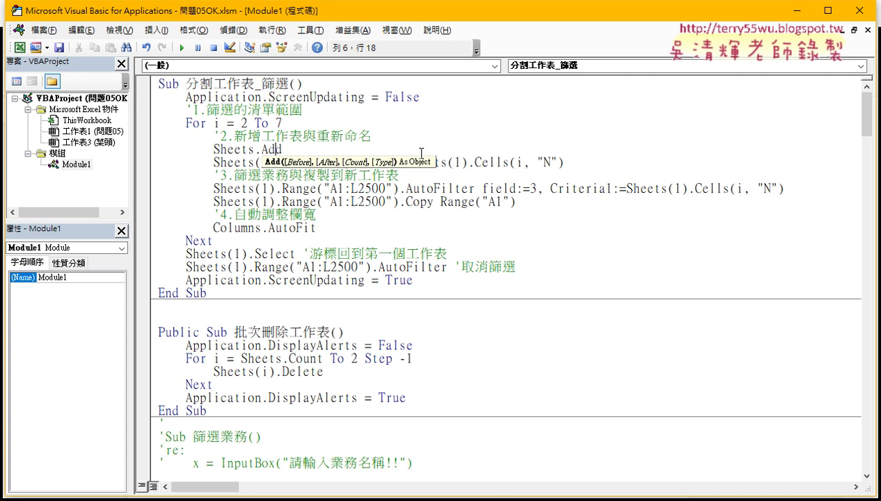
key(F1)
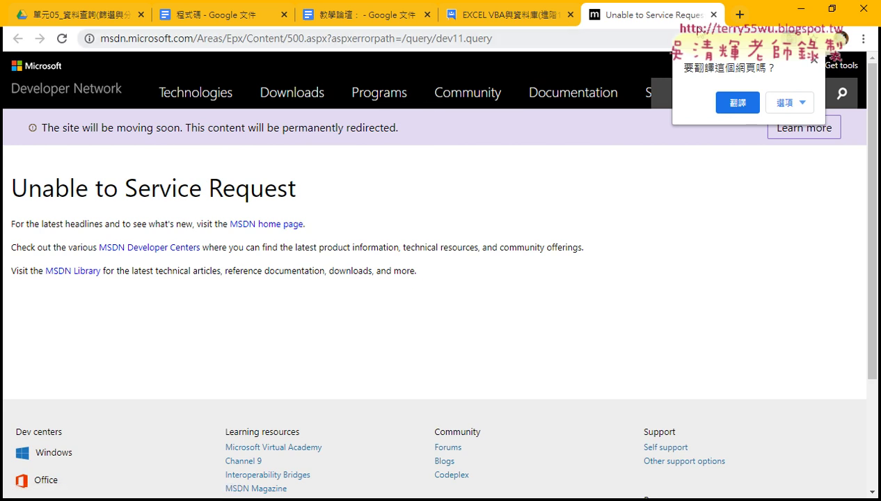
- Close the failed MSDN page and request F1 help on Sheets.Add again
click(713, 14)
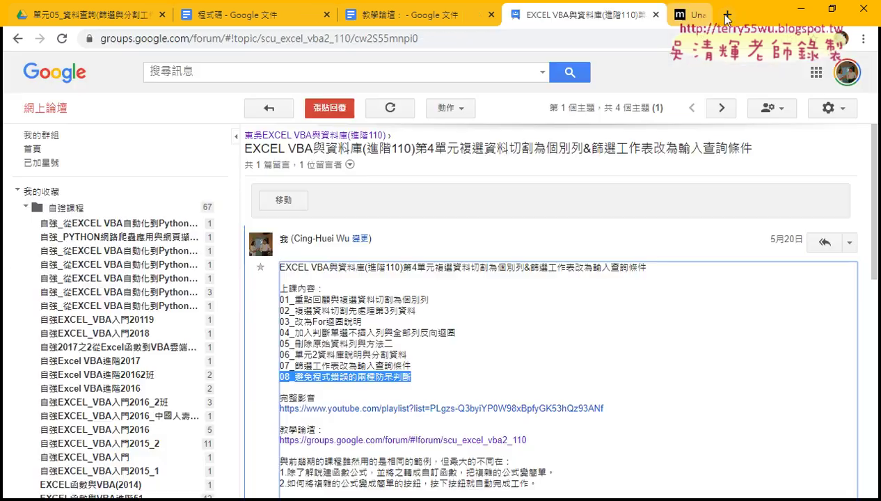
click(795, 16)
click(272, 148)
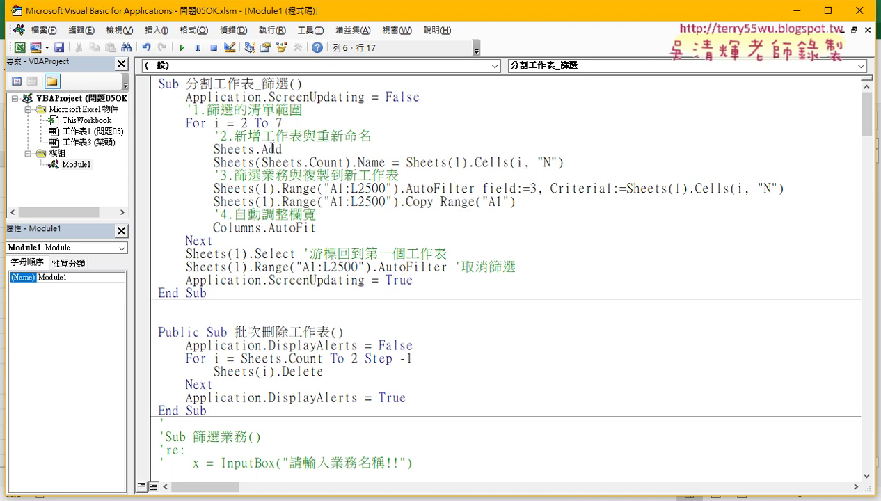
key(F1)
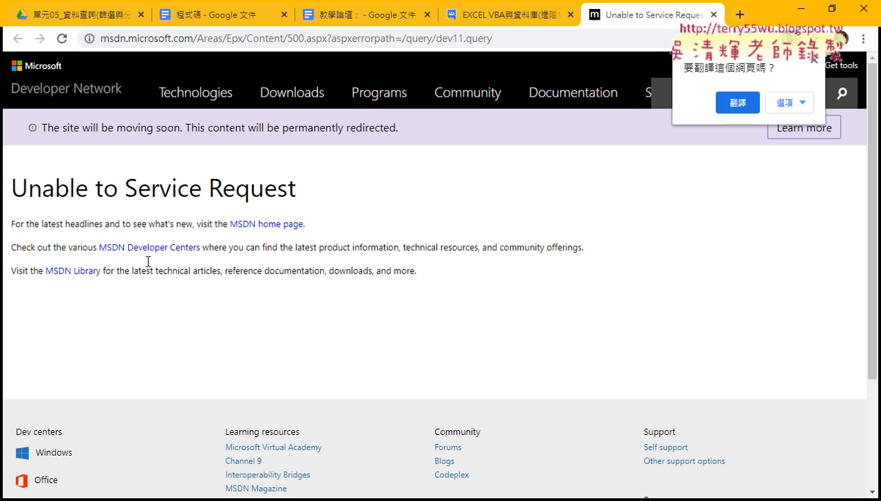
- Follow the MSDN Library link on the help page
drag(41, 270, 102, 270)
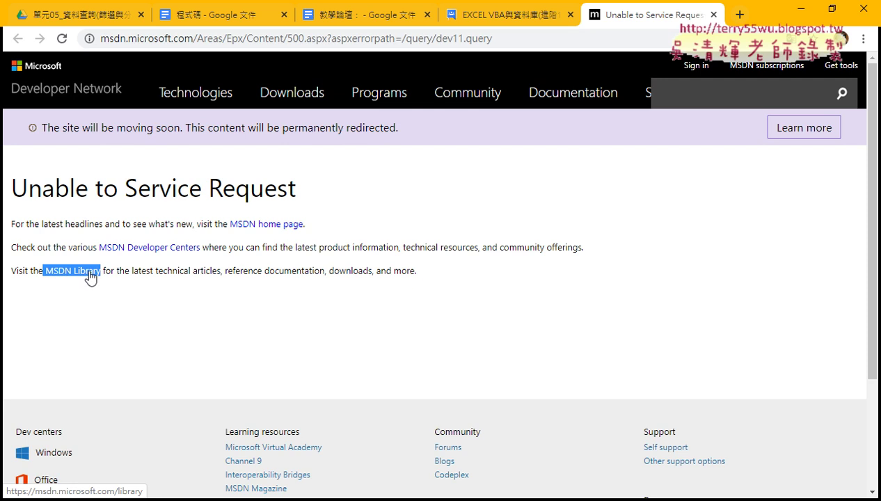
click(176, 256)
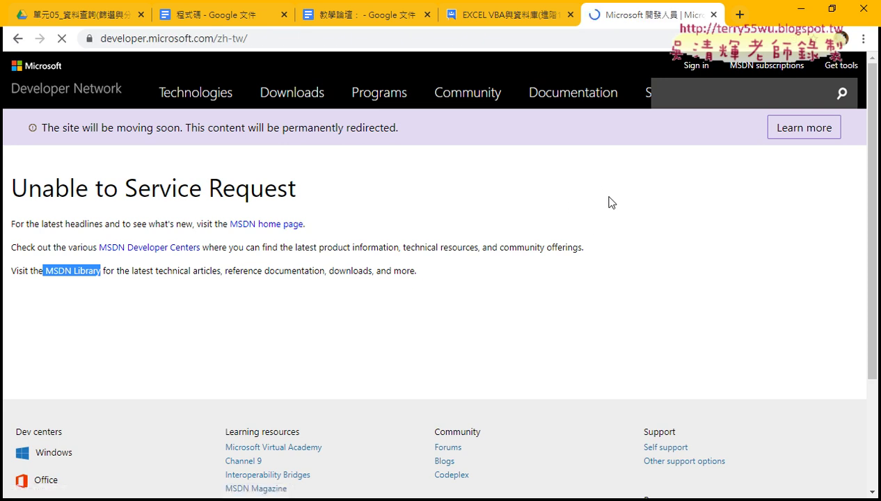
scroll(598, 202, down, 3)
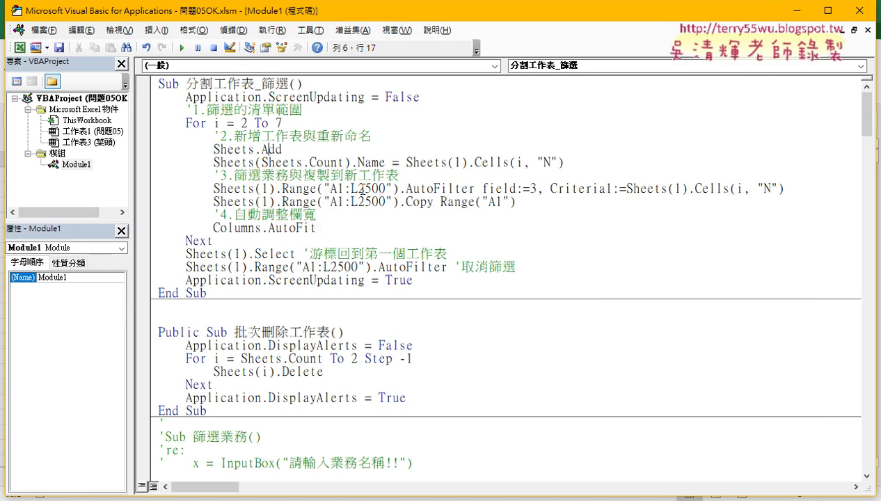
- Undo the edits to restore after:=Sheets(Sheets.Count) on the Sheets.Add line
key(ctrl+z)
key(ctrl+z)
text(A)
key(ctrl+z)
key(ctrl+z)
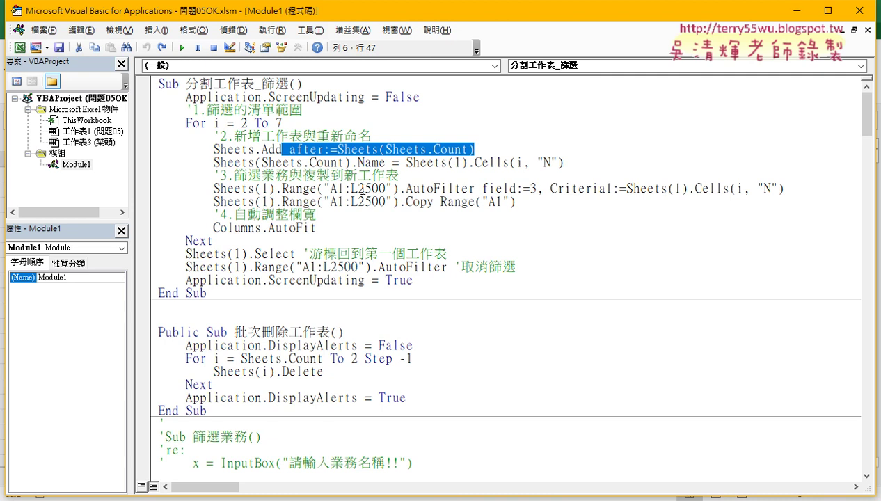
scroll(365, 174, down, 5)
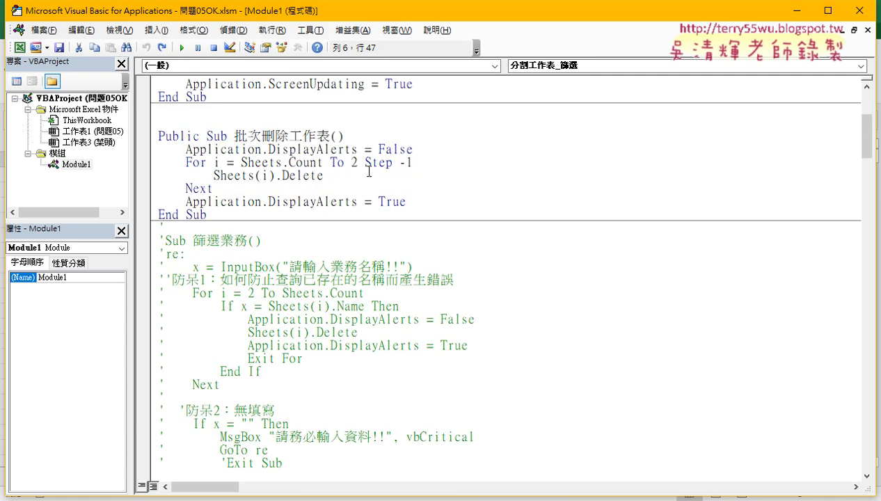
scroll(366, 173, down, 7)
scroll(366, 174, down, 1)
scroll(369, 172, up, 4)
scroll(368, 173, up, 1)
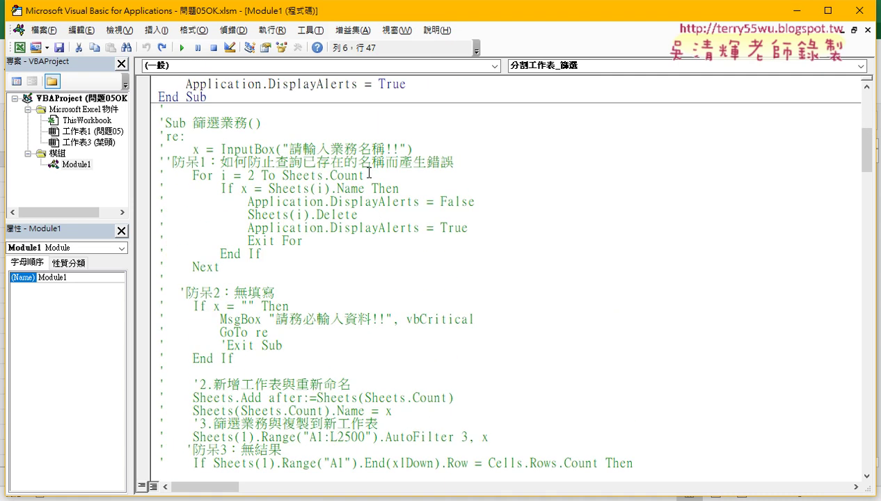
scroll(288, 123, down, 6)
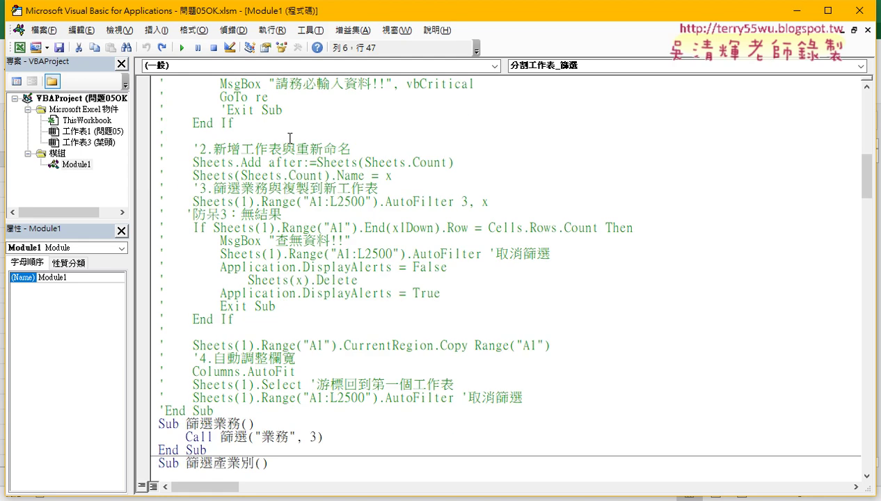
scroll(288, 123, down, 6)
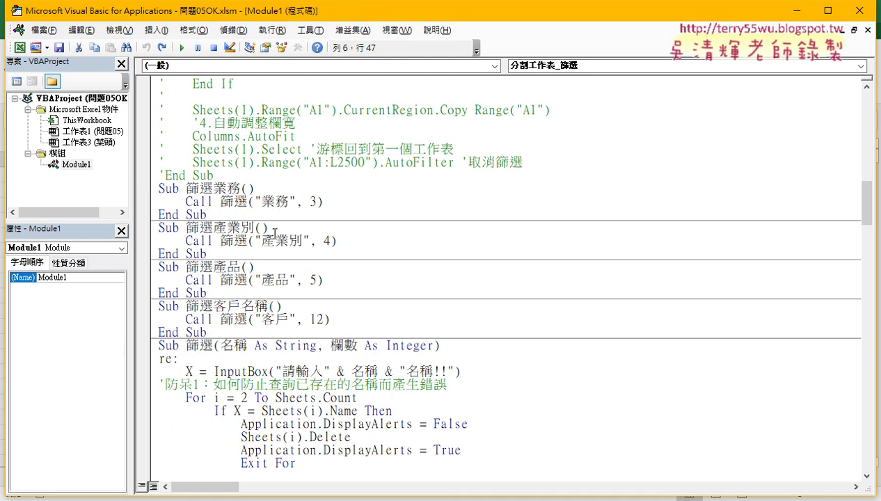
drag(220, 202, 249, 201)
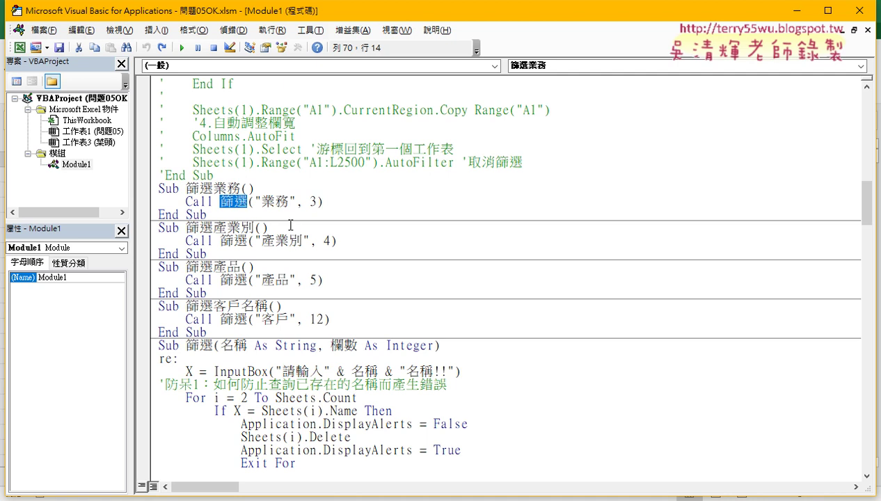
- Scroll down to Sub 篩選 and highlight its re: label and GoTo re jump
scroll(290, 225, down, 3)
drag(180, 241, 147, 238)
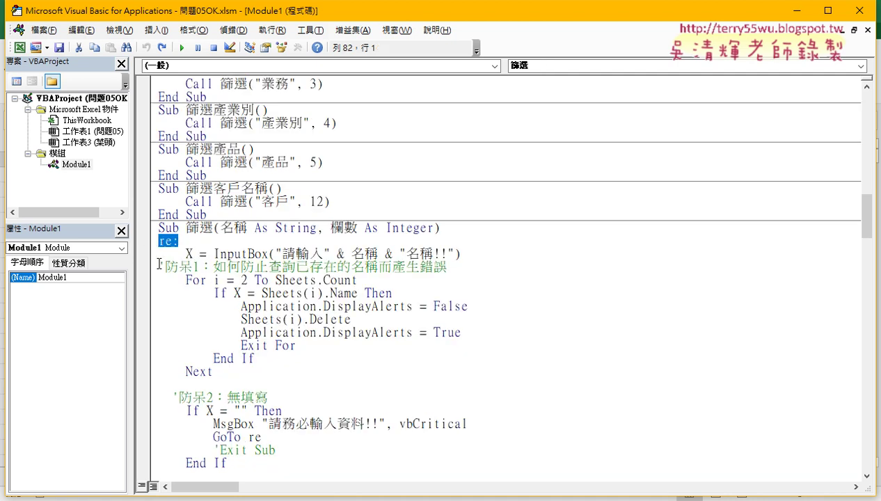
scroll(196, 323, down, 3)
drag(262, 319, 213, 321)
drag(201, 125, 154, 124)
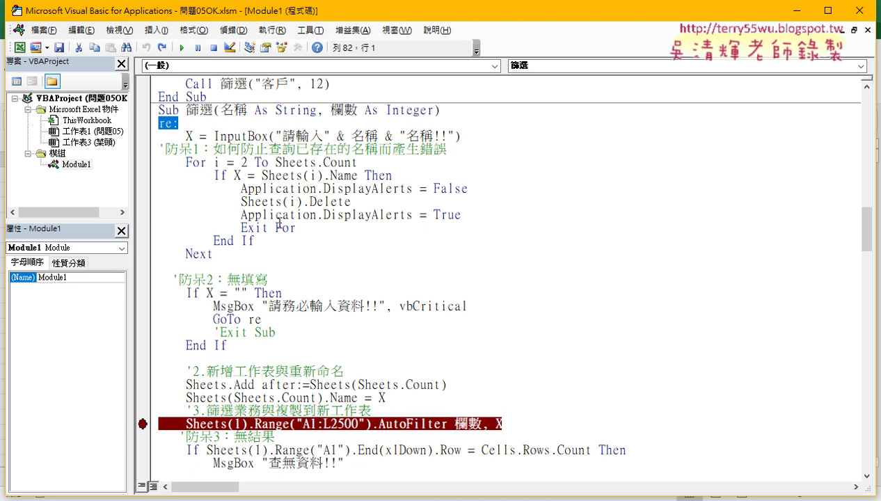
- Highlight the '防呆3 comment and End(xlDown).Row versus Cells.Rows.Count condition, then switch to Excel
scroll(313, 292, down, 3)
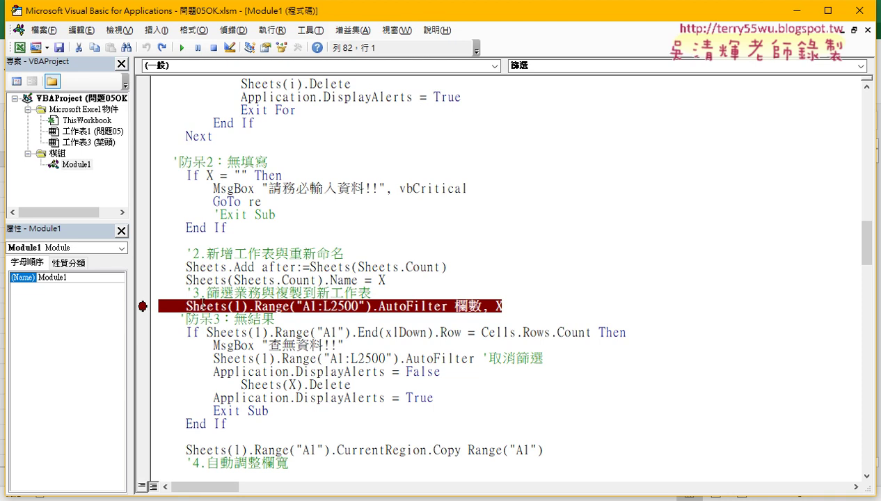
scroll(221, 300, down, 1)
scroll(220, 300, down, 1)
drag(293, 243, 140, 243)
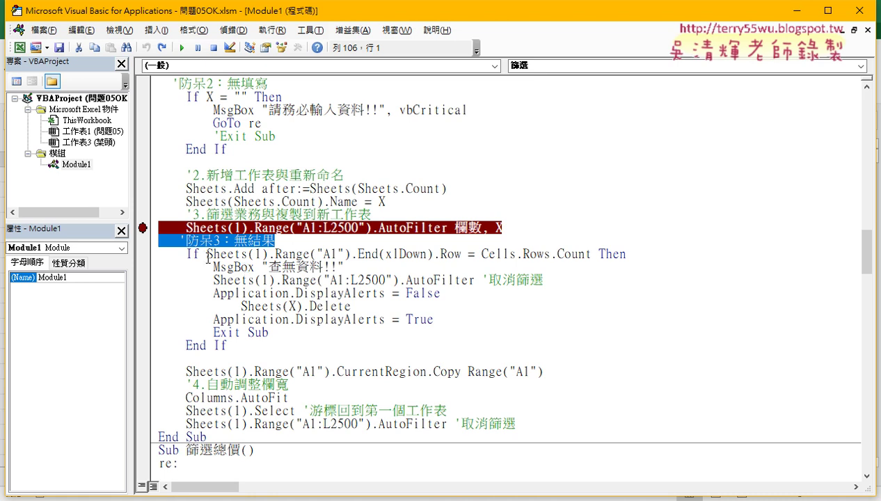
drag(207, 254, 569, 255)
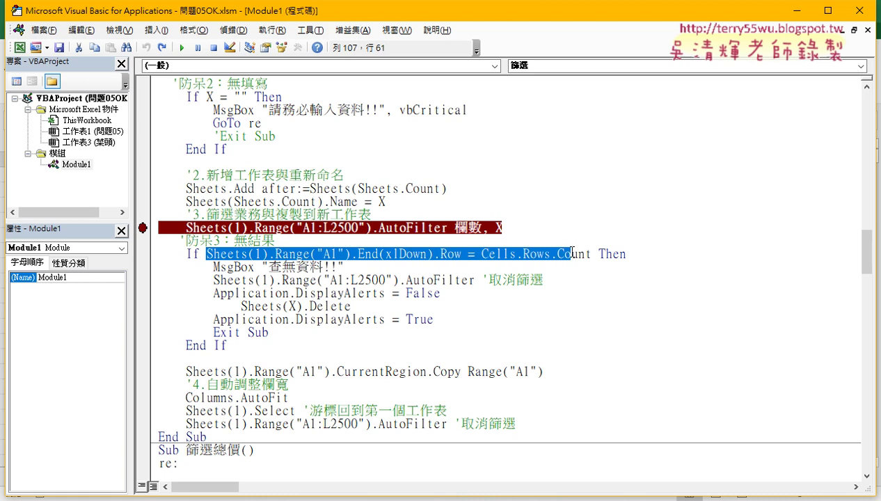
mouse_move(247, 495)
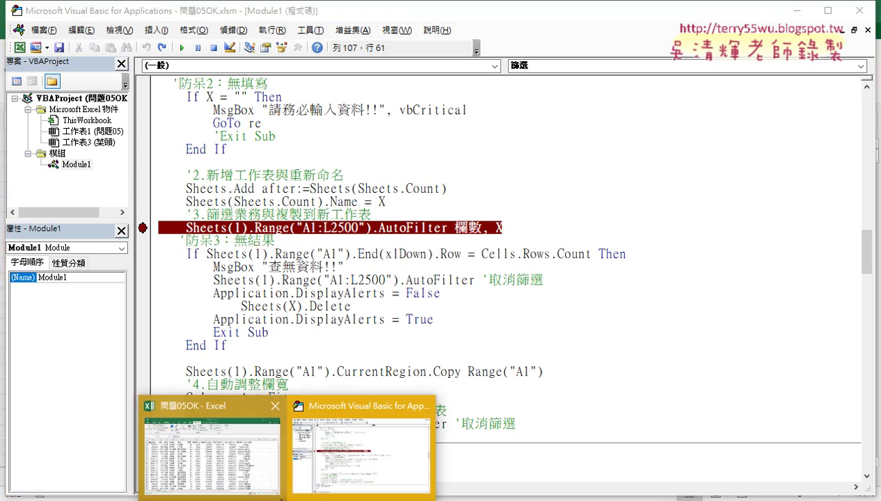
click(246, 445)
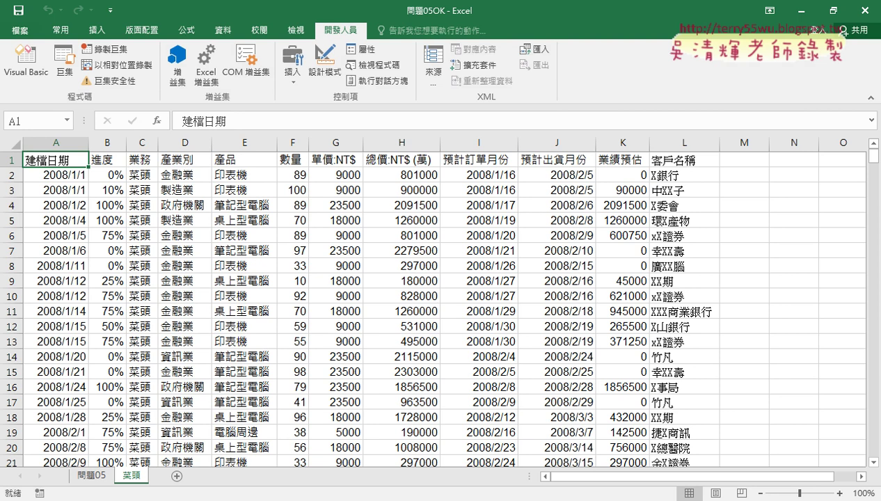
- On sheet 問題05, run the 篩選業務 macro with salesperson name AAA
click(100, 478)
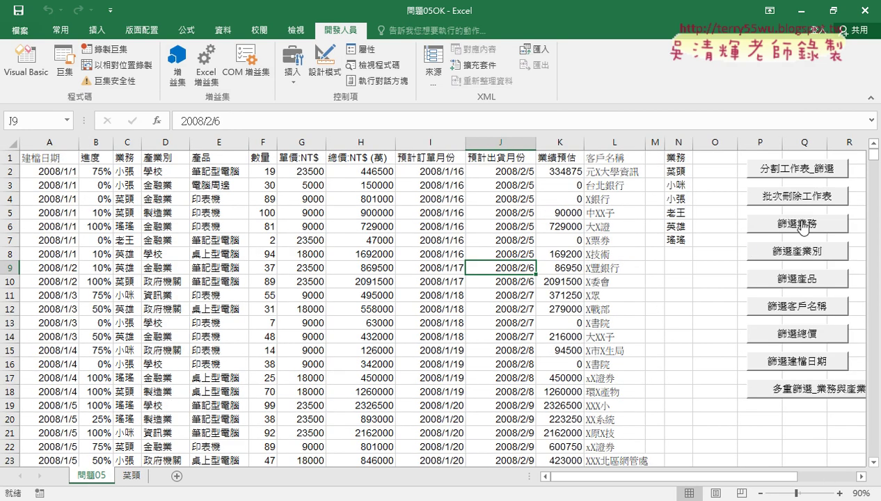
click(795, 224)
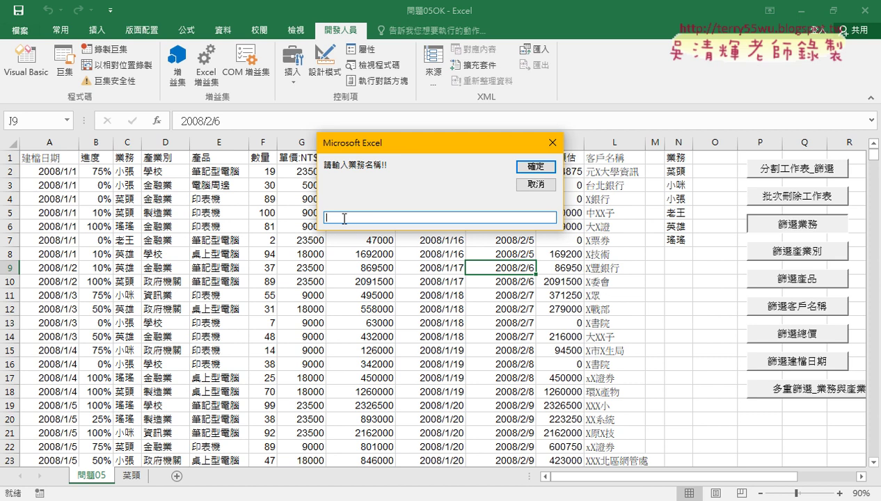
text(AA)
text(A)
click(533, 167)
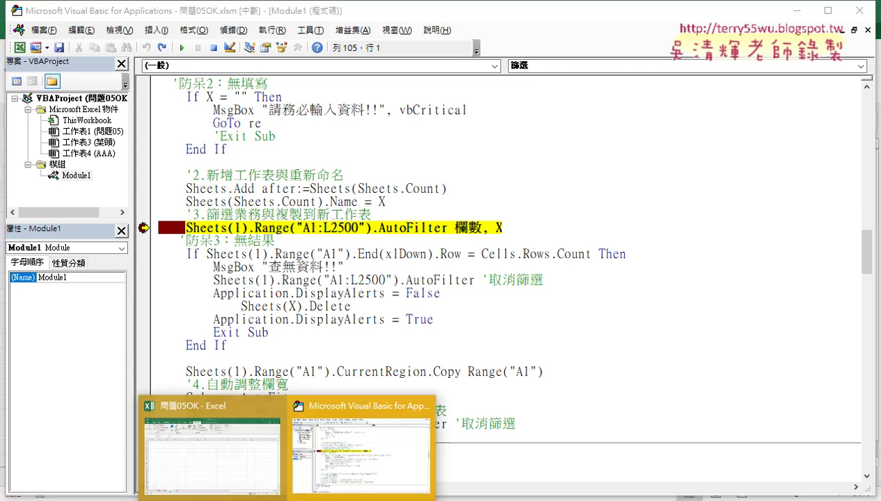
- In Excel, inspect the new empty AAA sheet tab placed after 菜頭
click(252, 431)
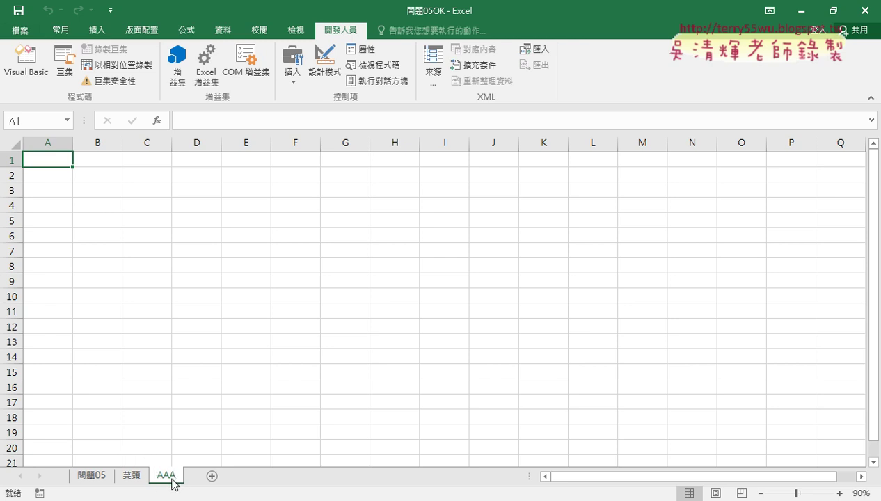
drag(173, 479, 210, 477)
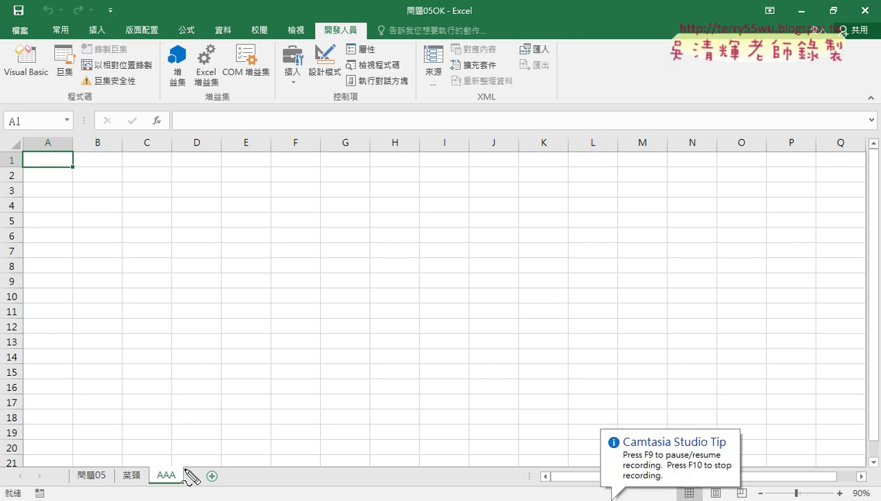
mouse_move(173, 464)
mouse_down()
mouse_move(111, 445)
mouse_move(87, 470)
mouse_move(115, 459)
mouse_up()
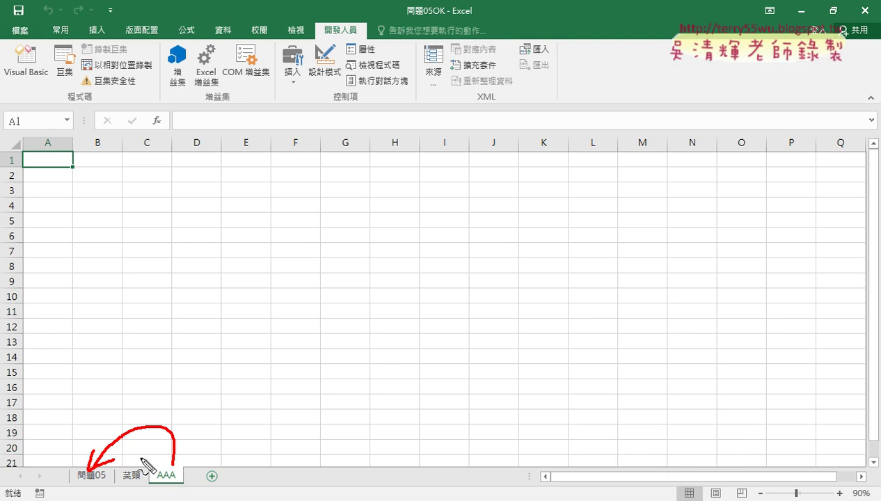
key(Escape)
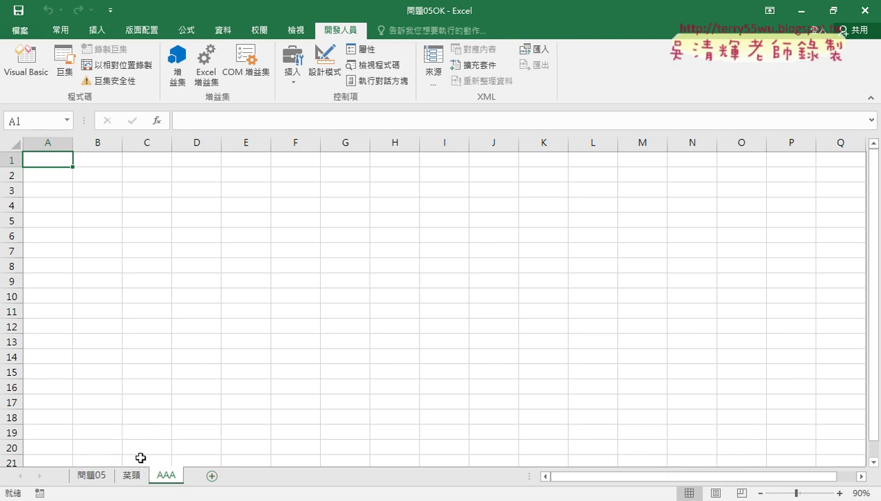
click(286, 500)
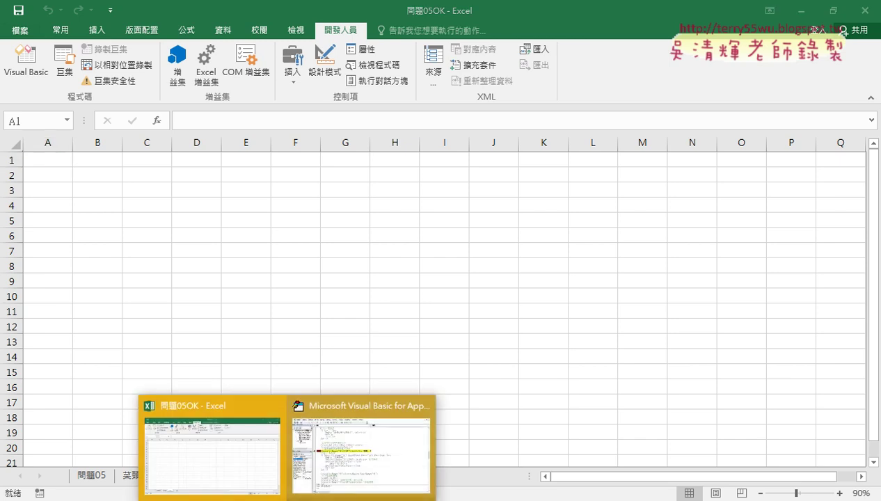
- Highlight the If…End If no-results block in the VBA editor, then bring Excel forward
click(360, 446)
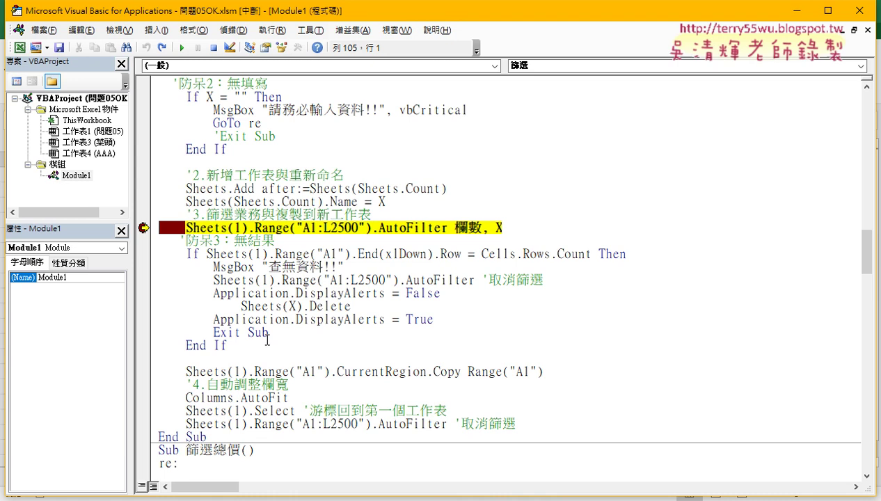
drag(267, 341, 129, 252)
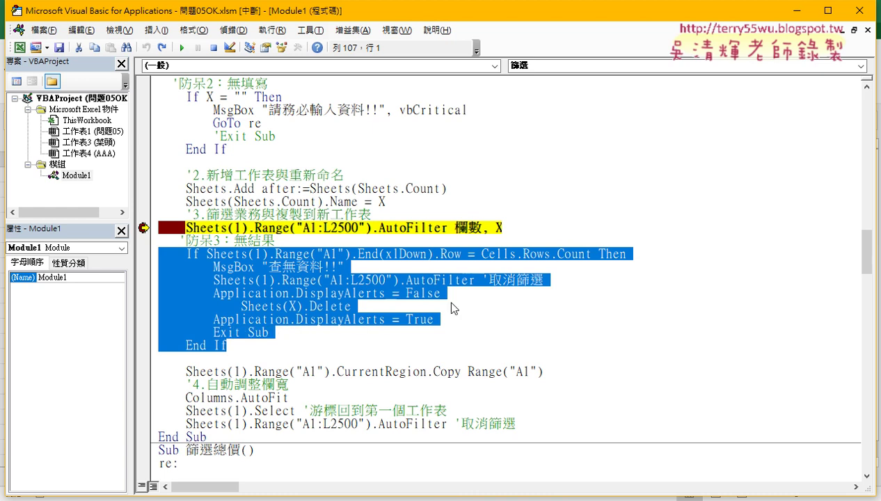
click(222, 498)
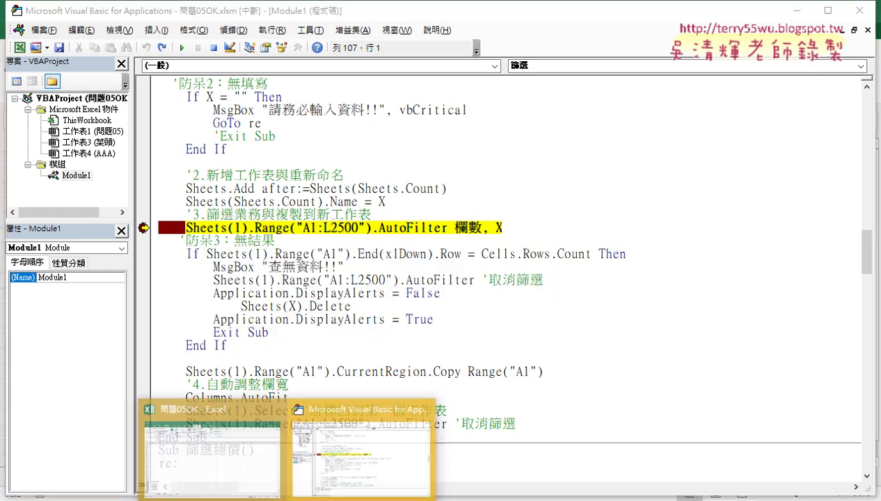
click(221, 477)
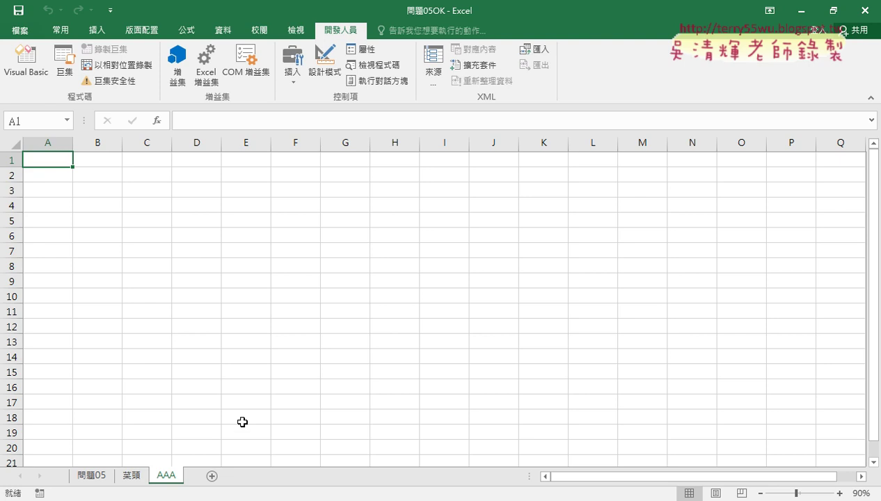
- Show the 問題05 data sheet, then bring the VBA editor back to the front
click(90, 478)
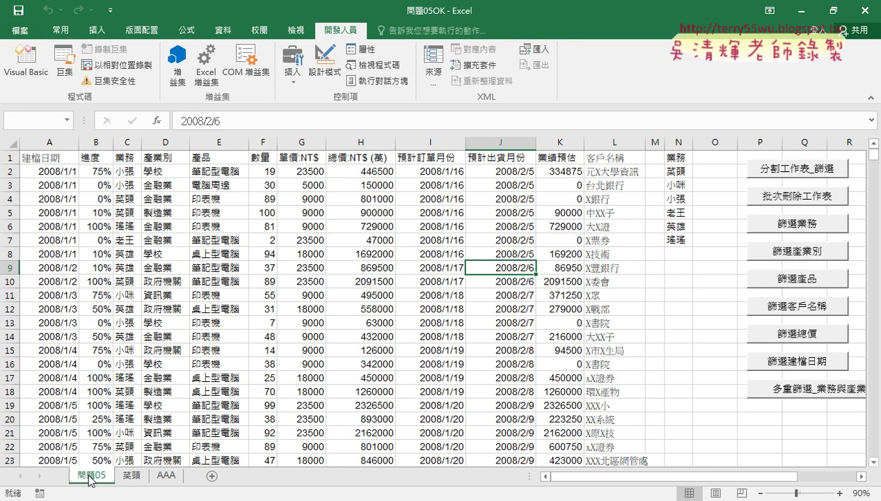
click(167, 475)
mouse_move(287, 500)
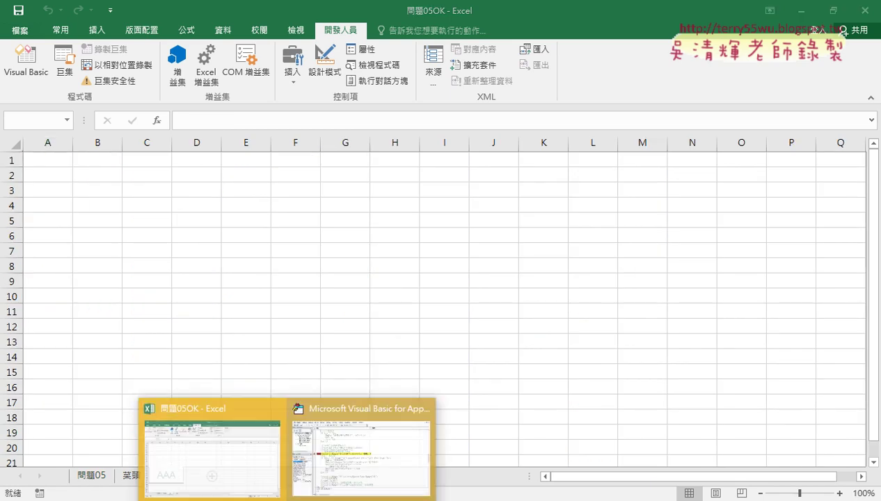
click(327, 439)
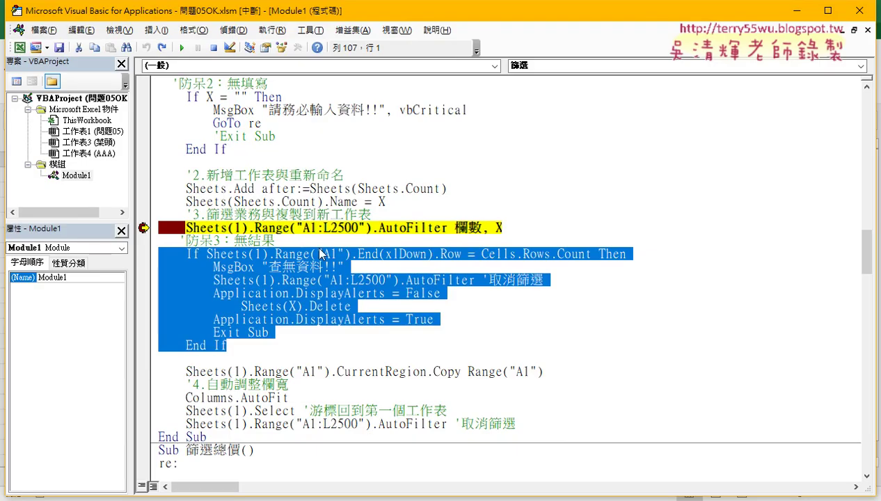
- Step past the AutoFilter line with F8, check X's value, and return to the AAA sheet
key(F8)
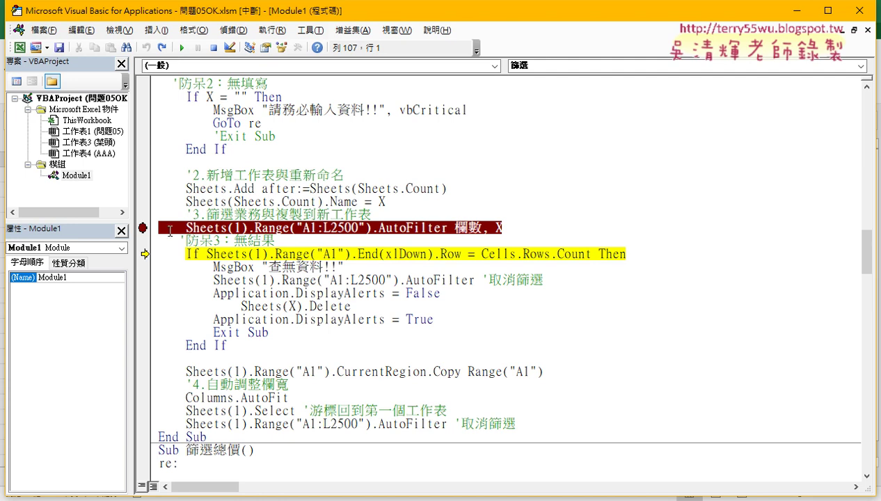
drag(186, 227, 447, 228)
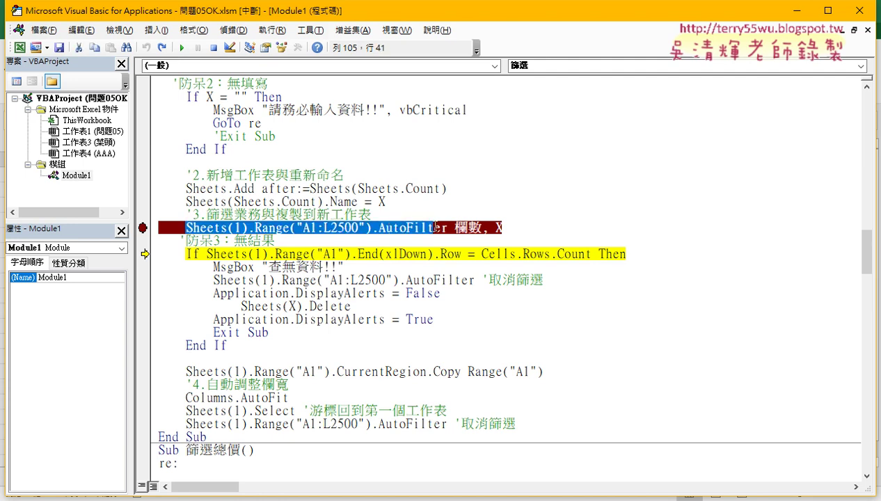
mouse_move(499, 227)
click(278, 228)
click(285, 497)
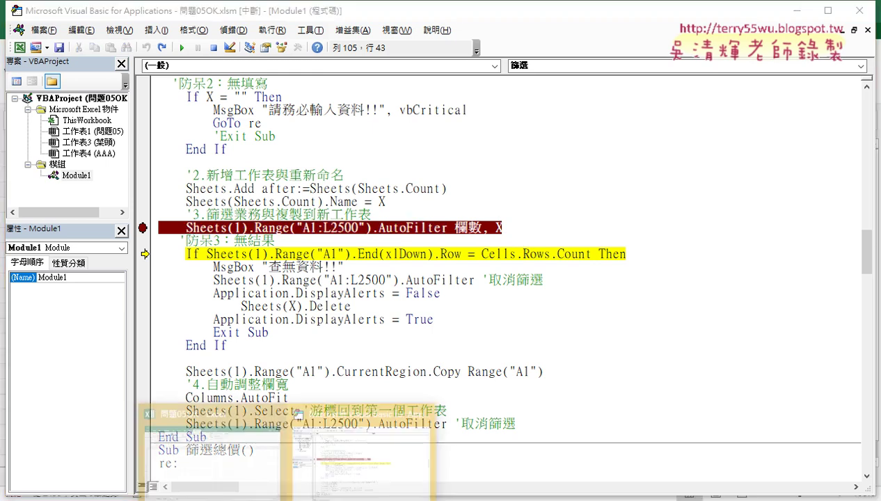
click(216, 459)
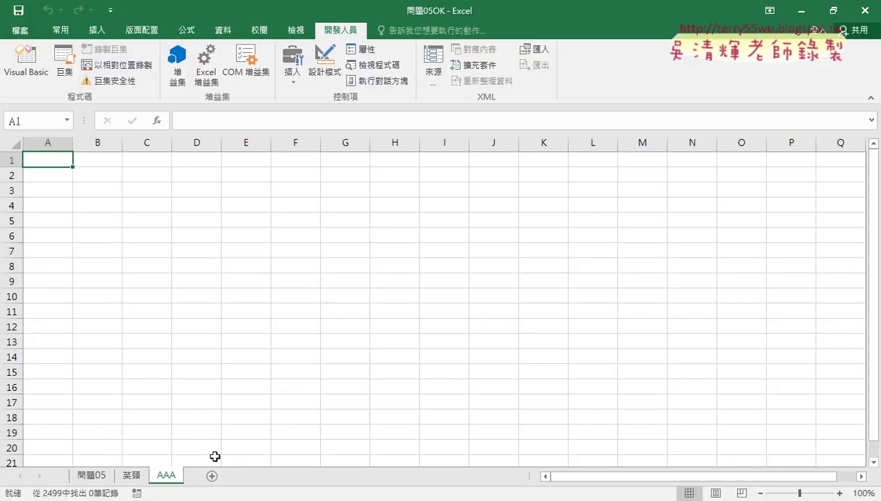
click(91, 476)
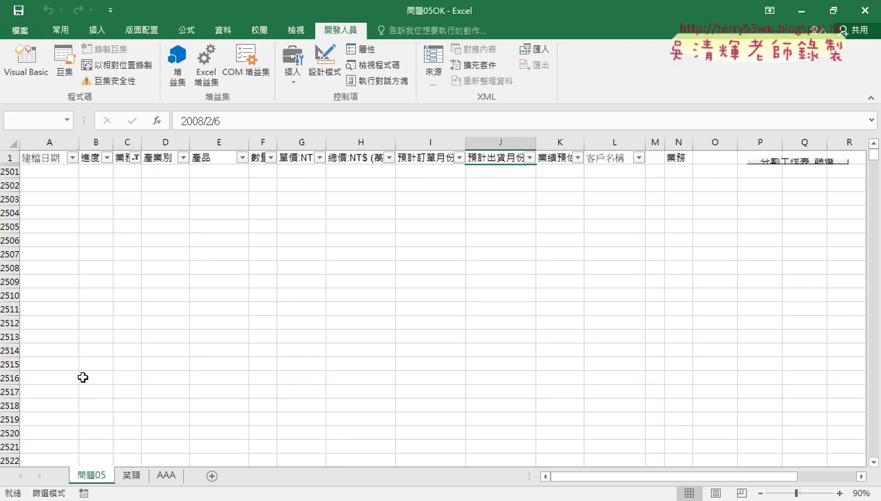
click(48, 158)
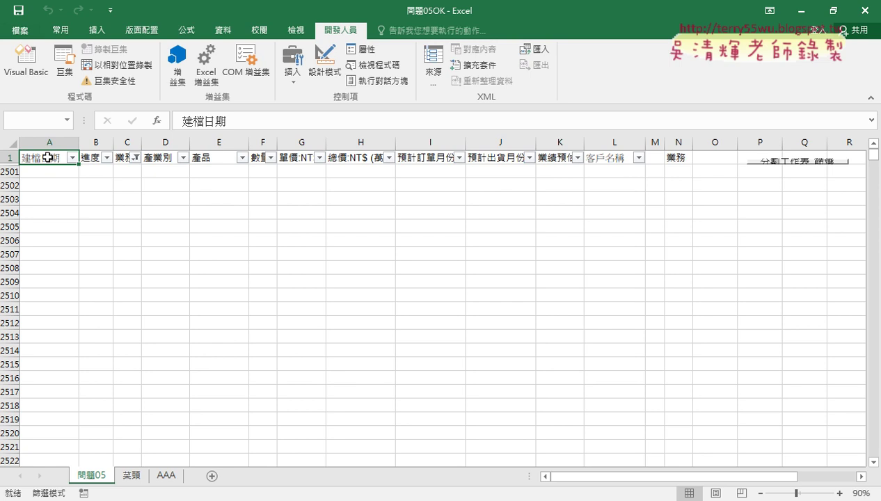
key(ctrl+Down)
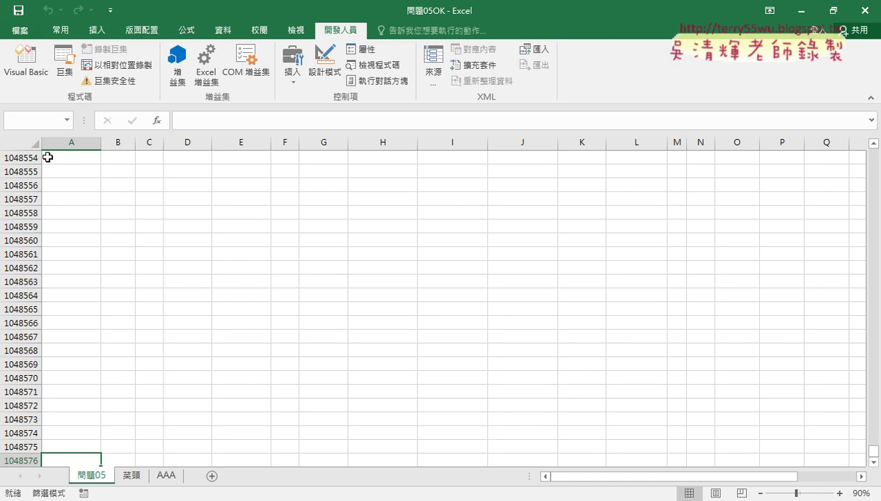
key(ctrl+Up)
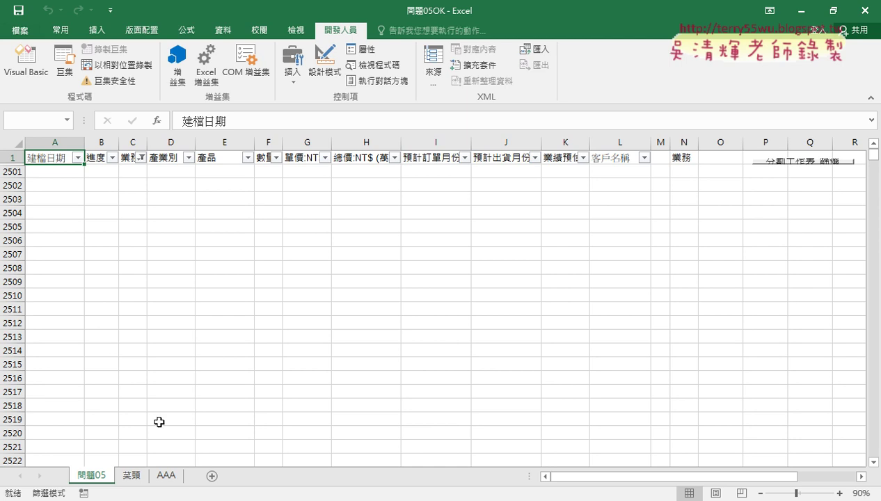
click(167, 475)
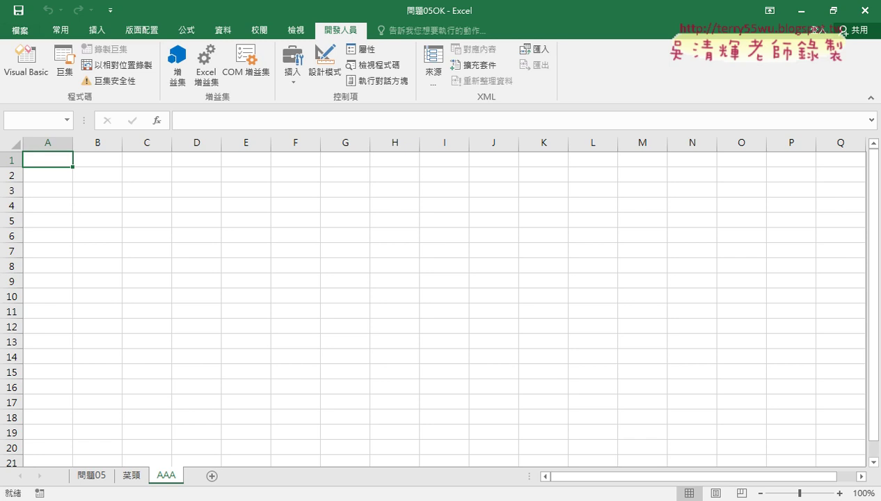
- Bring the VBA editor back and select the whole no-results check block
click(361, 448)
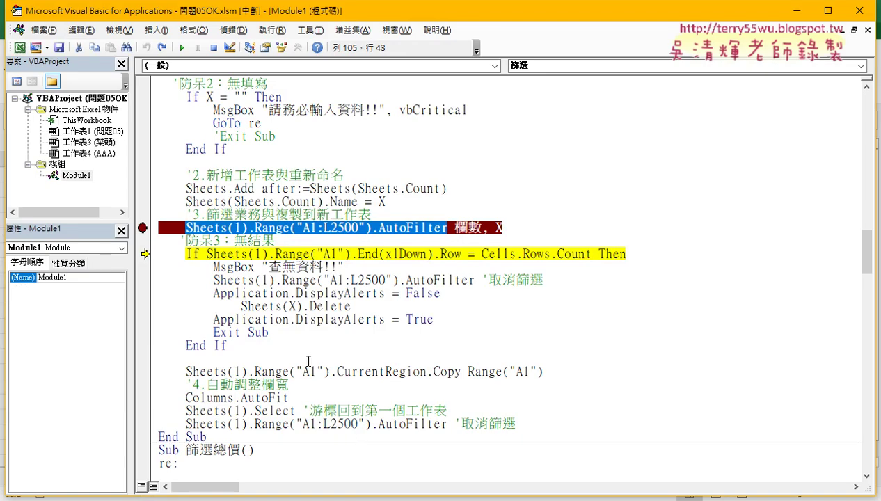
drag(230, 345, 158, 240)
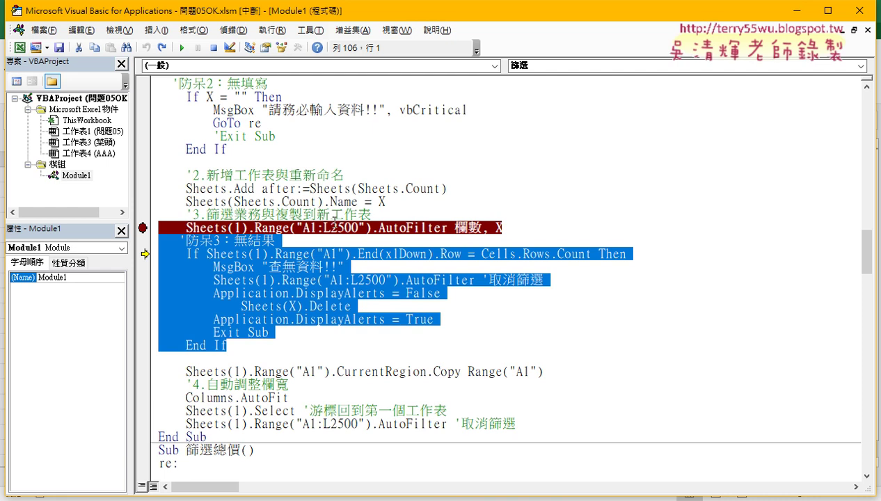
mouse_move(303, 326)
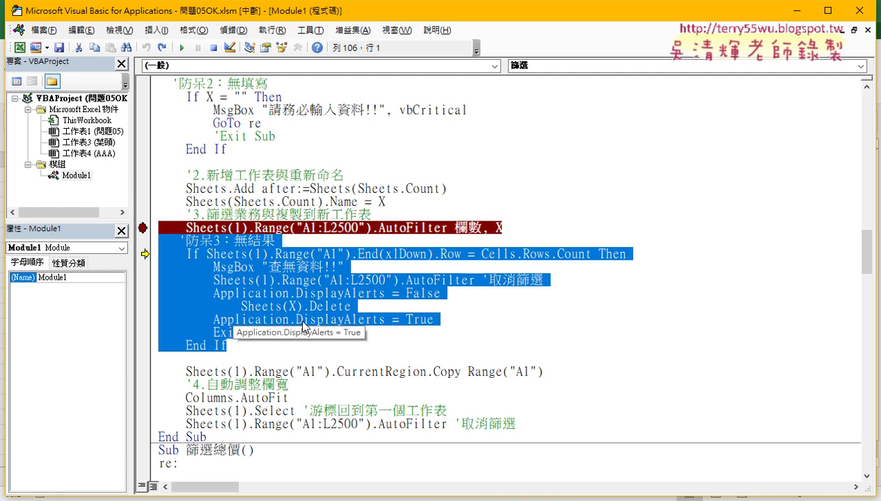
- Select Sheets(1), then Range("A1"), and finally Cells.Rows.Count in the If condition
click(268, 254)
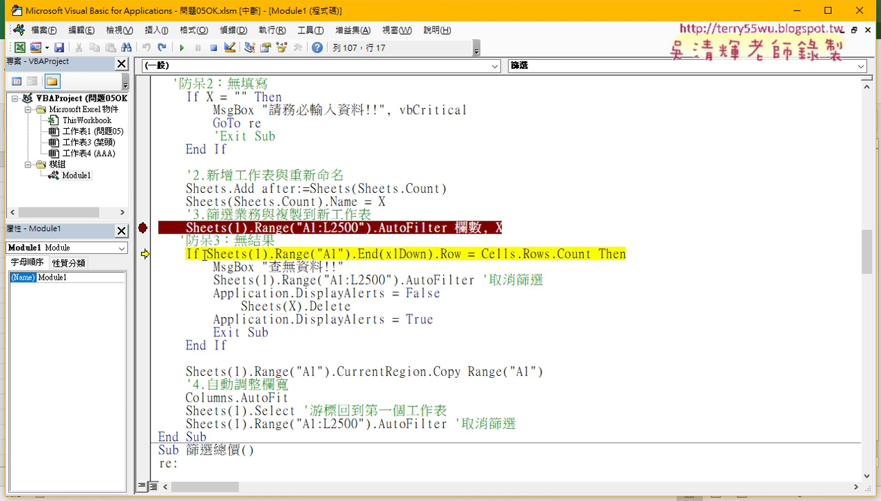
drag(203, 254, 271, 254)
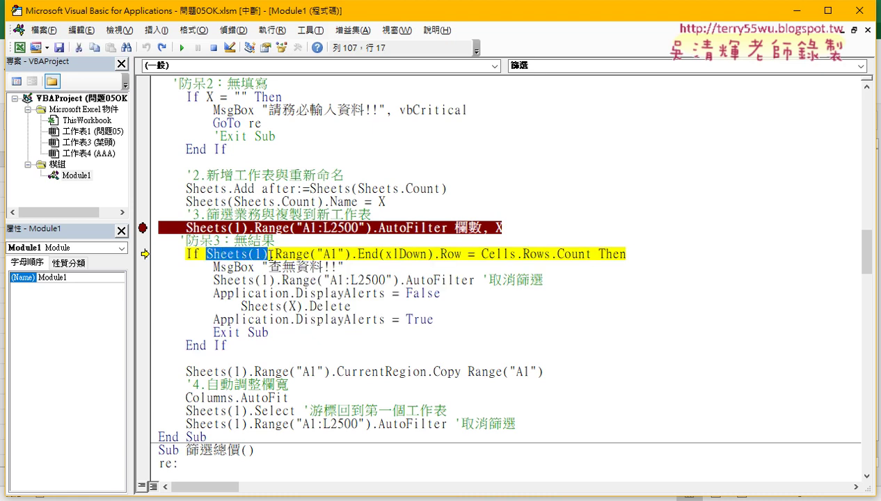
click(270, 255)
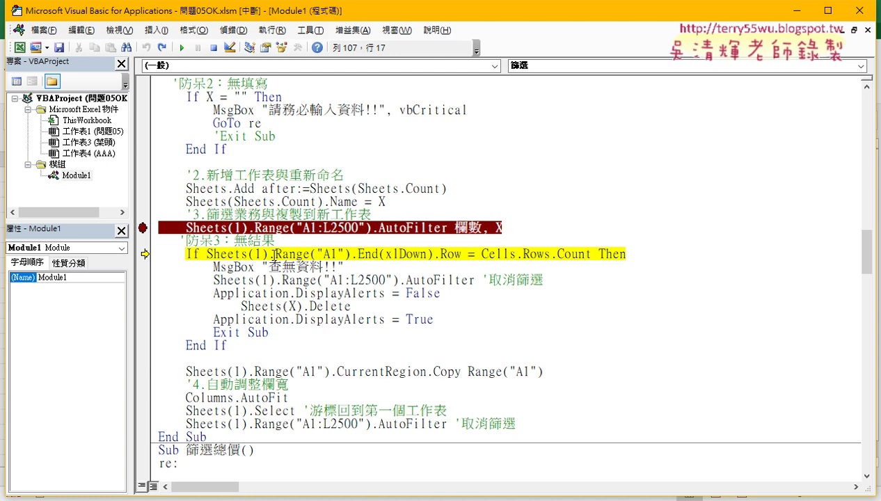
click(276, 255)
drag(276, 255, 464, 256)
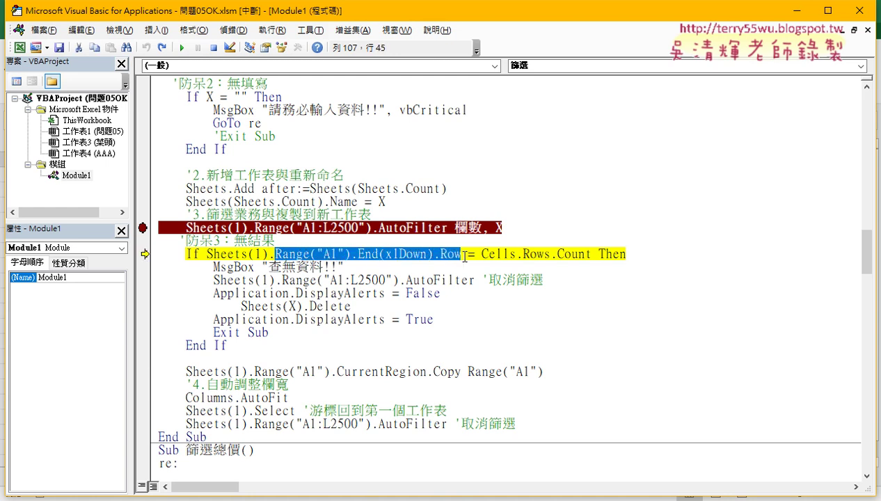
drag(481, 254, 592, 254)
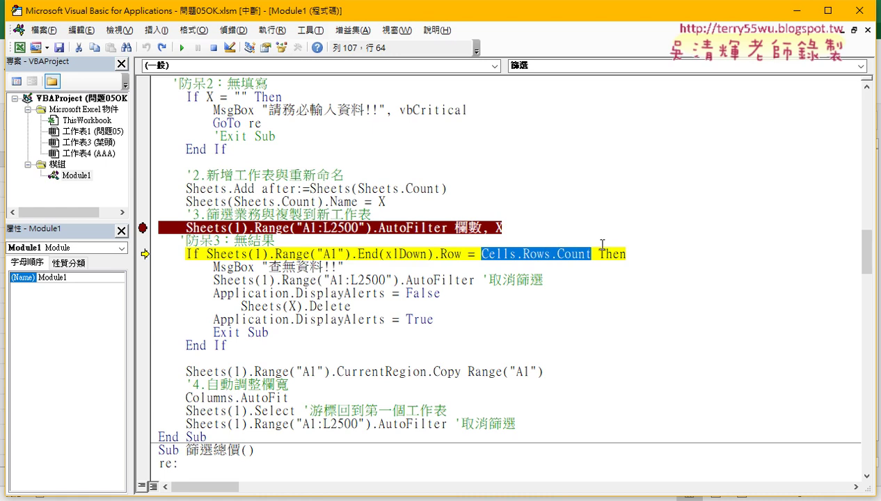
- Replace Cells.Rows.Count with 1048576 in the If line and step to the MsgBox line
text(1048)
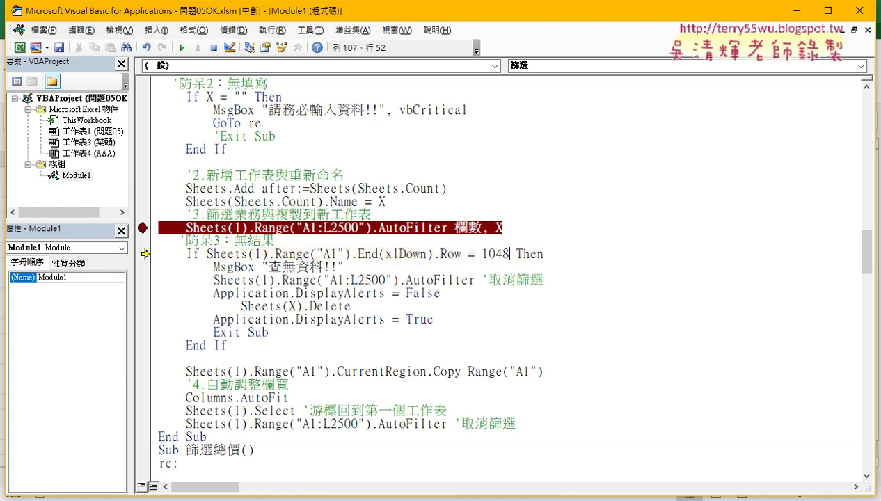
text(57)
text(6)
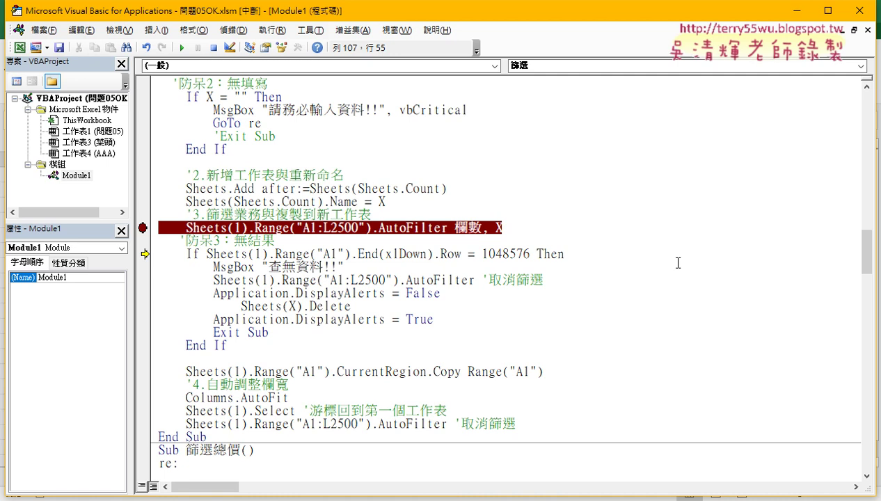
click(586, 262)
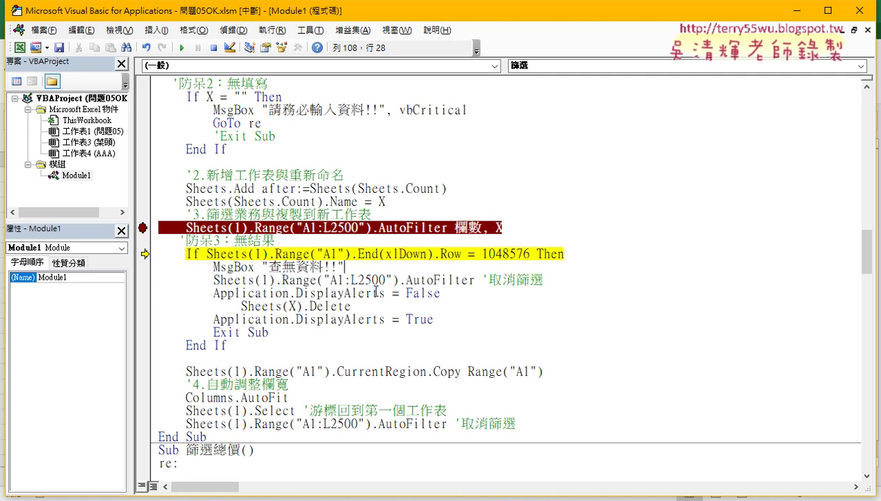
key(F8)
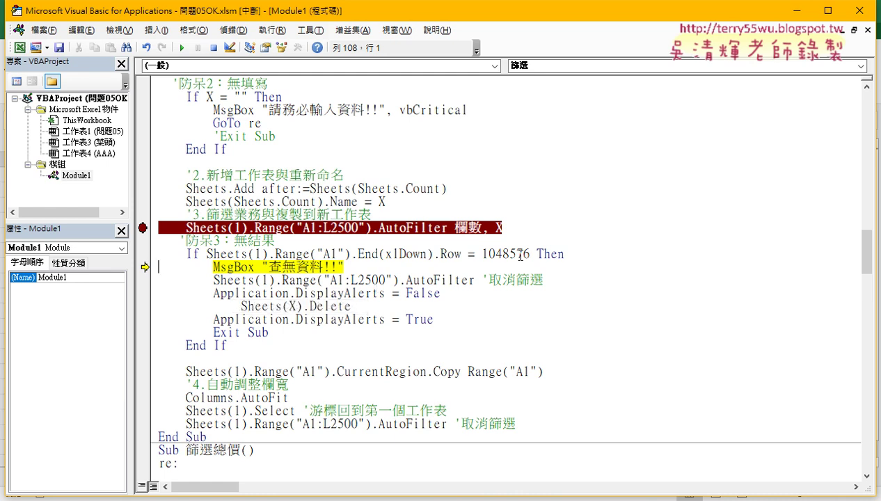
- Run the message line, dismiss the 查無資料!! alert, and glance at the workbook
drag(526, 253, 481, 253)
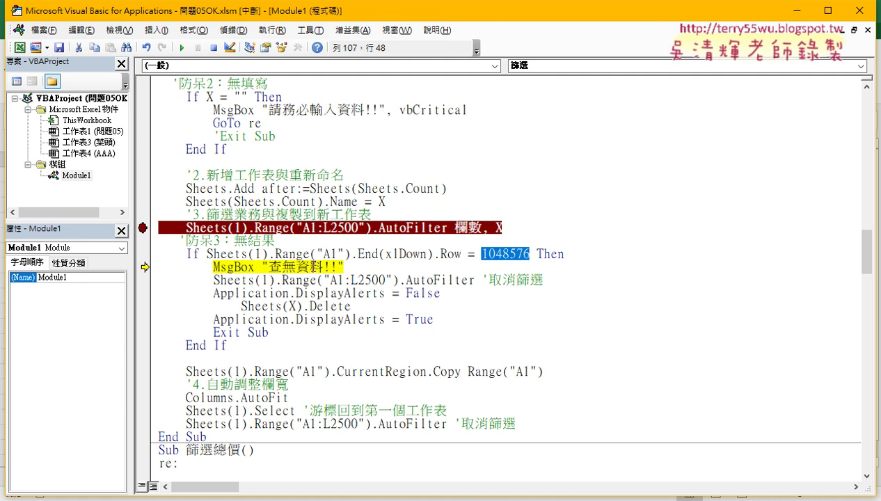
key(F8)
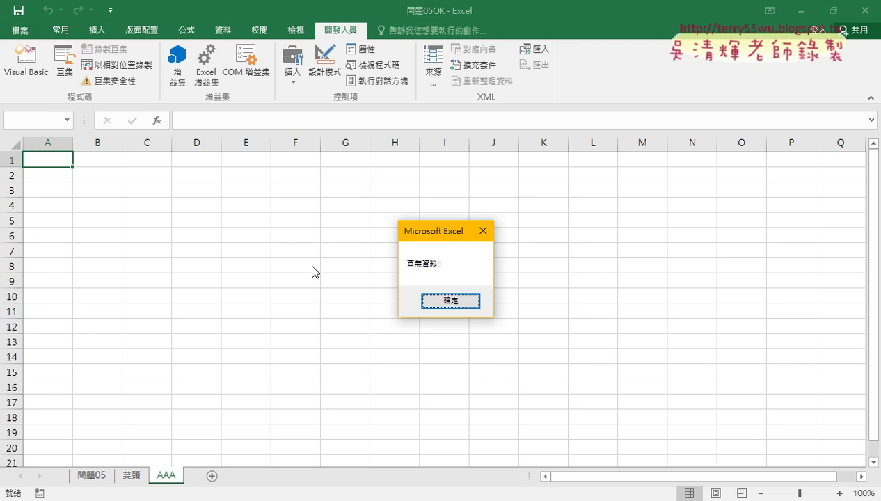
click(438, 302)
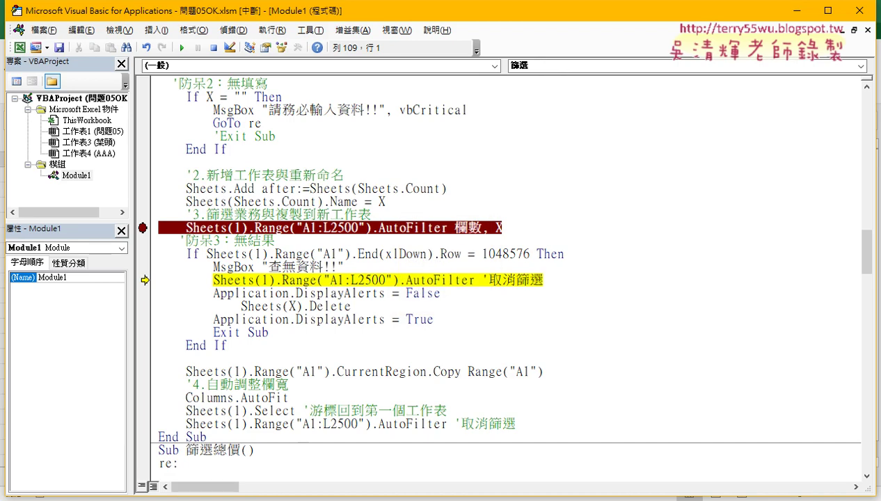
mouse_move(259, 480)
click(226, 469)
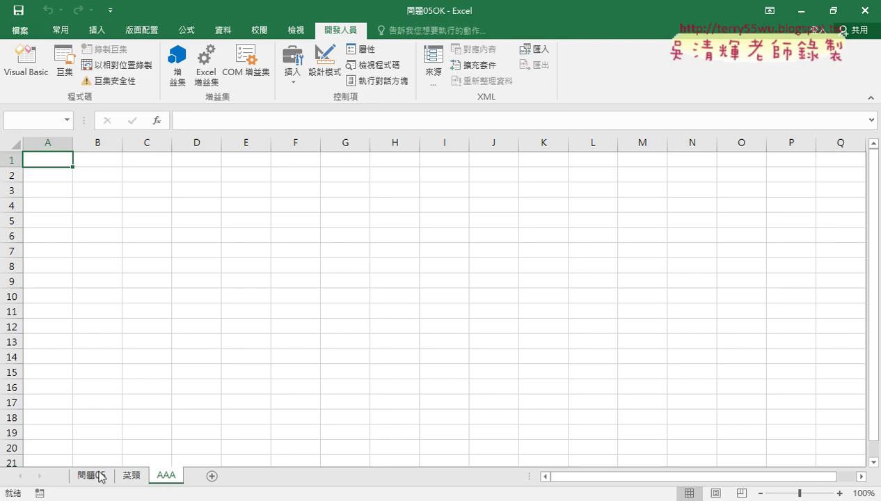
click(309, 493)
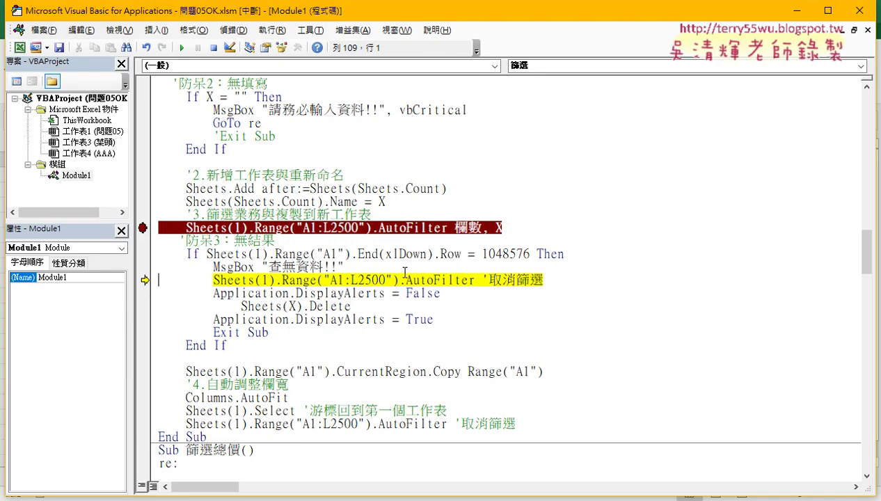
- Step through deleting the AAA sheet and Exit Sub until the macro ends, then leave the editor
key(F8)
key(F8)
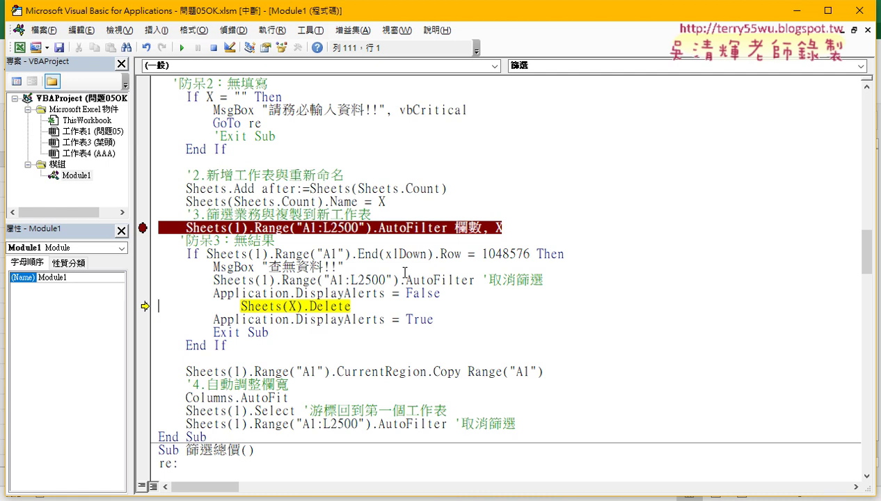
mouse_move(291, 306)
key(F8)
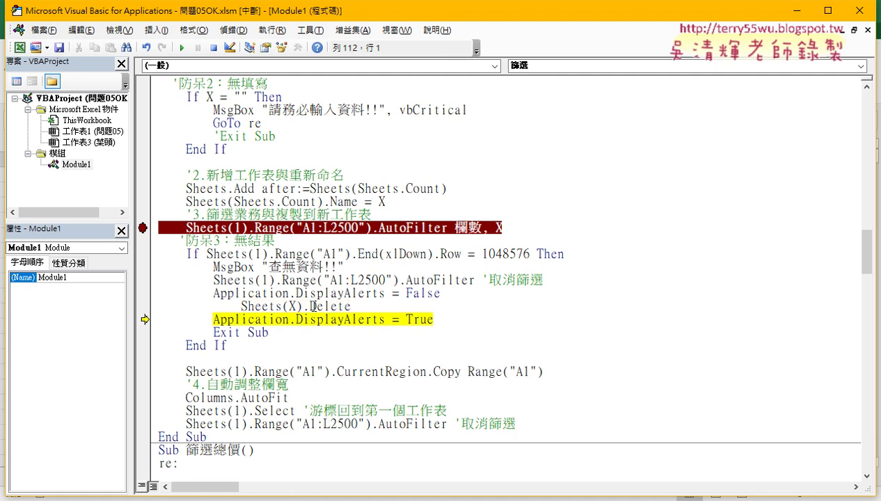
key(F8)
key(F8)
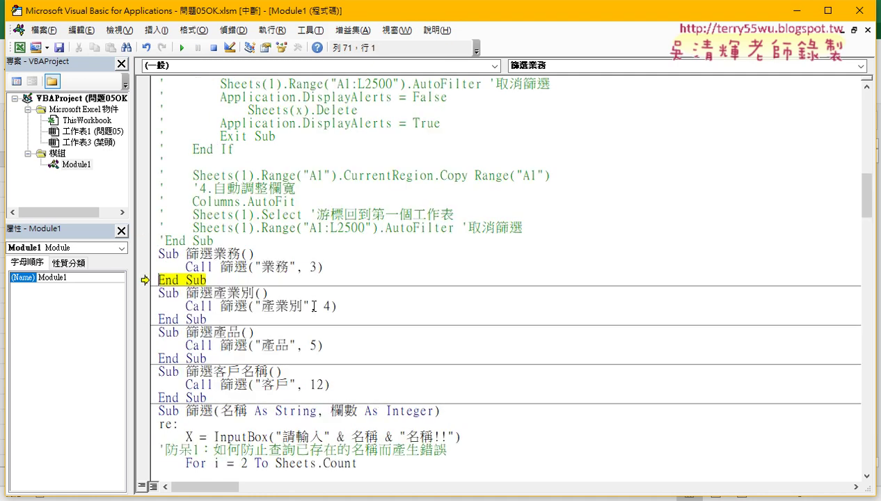
key(F8)
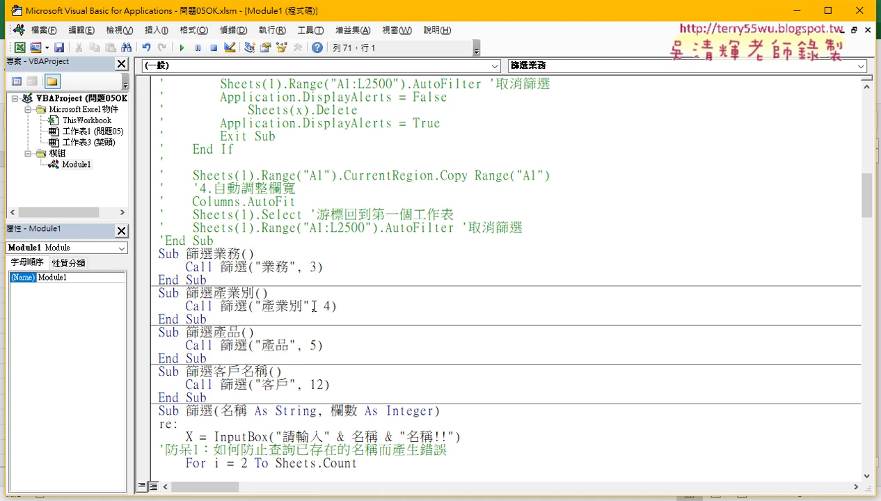
key(alt+F11)
- On sheet 問題05, run 篩選業務 with salesperson AAA
click(242, 466)
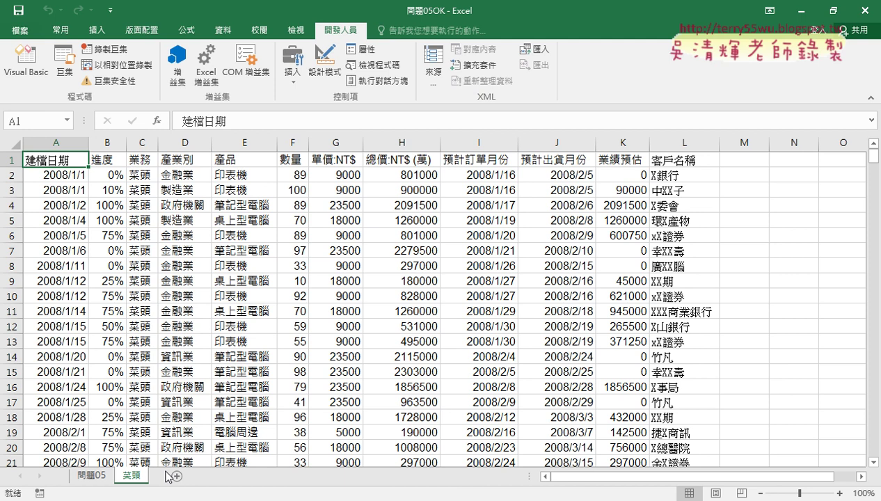
click(93, 475)
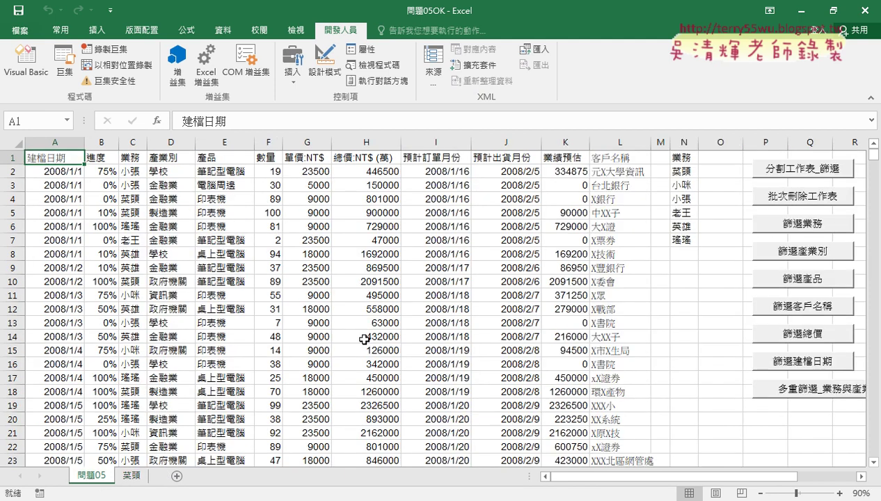
click(780, 224)
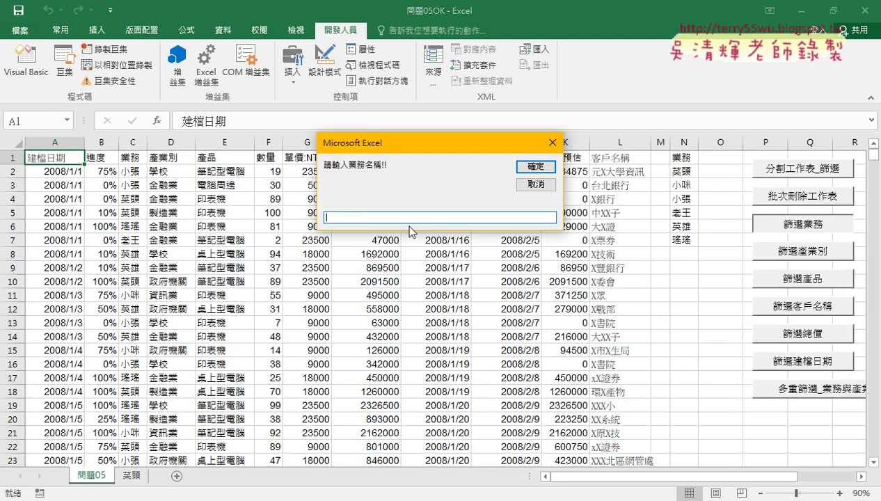
text(AAA)
key(Return)
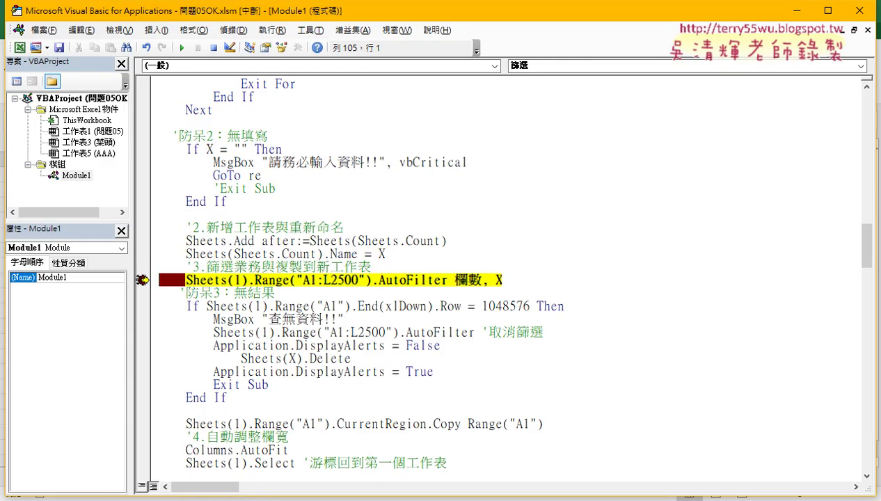
- Remove the AutoFilter breakpoint, continue to the 查無資料!! message and dismiss it
click(141, 279)
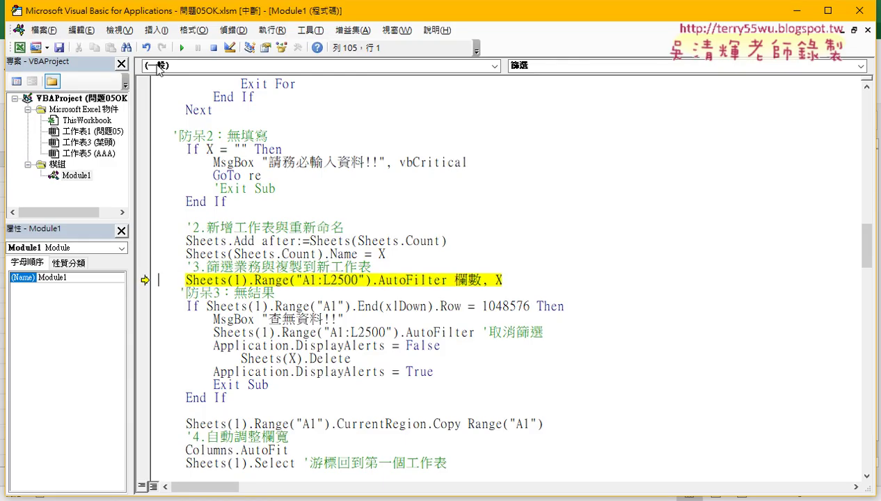
click(180, 48)
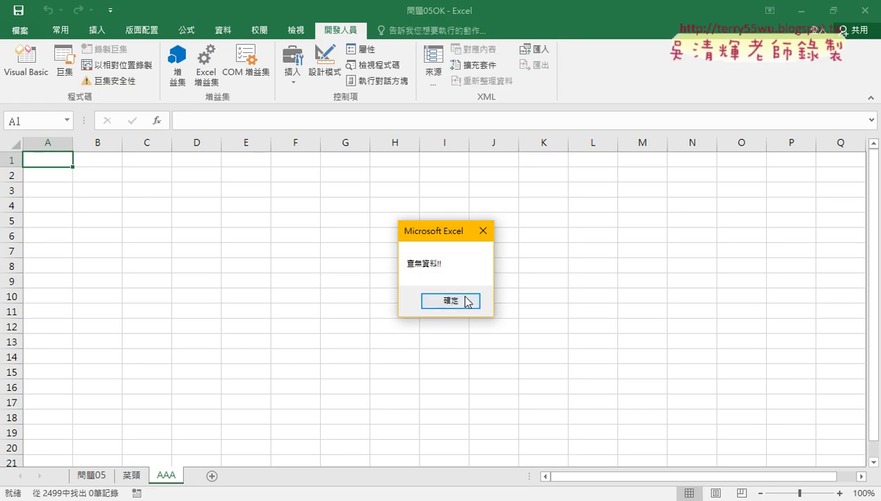
click(464, 301)
mouse_move(179, 495)
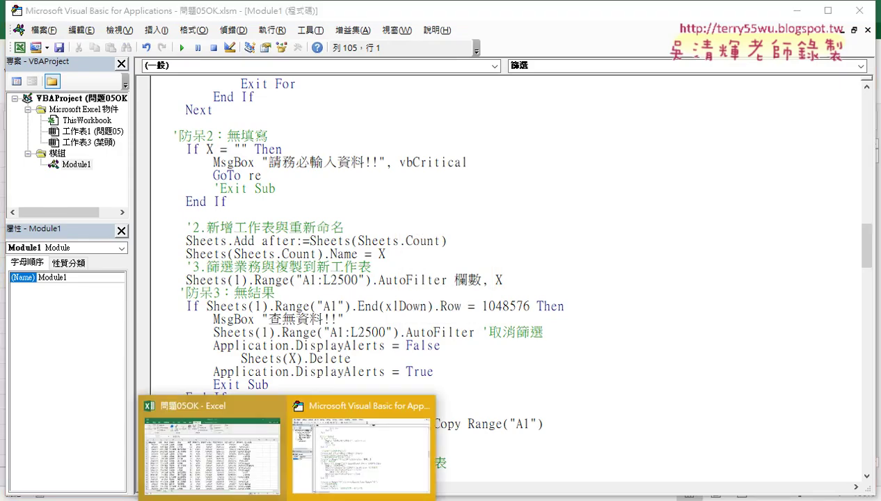
click(179, 459)
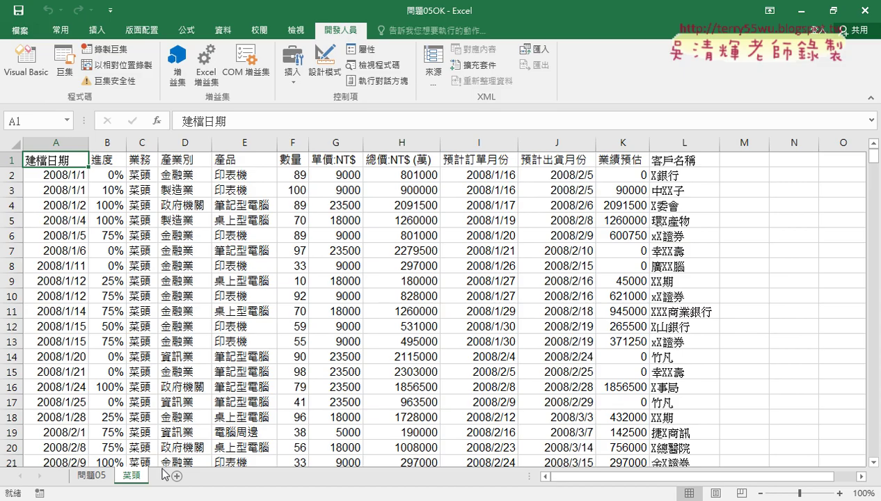
click(23, 73)
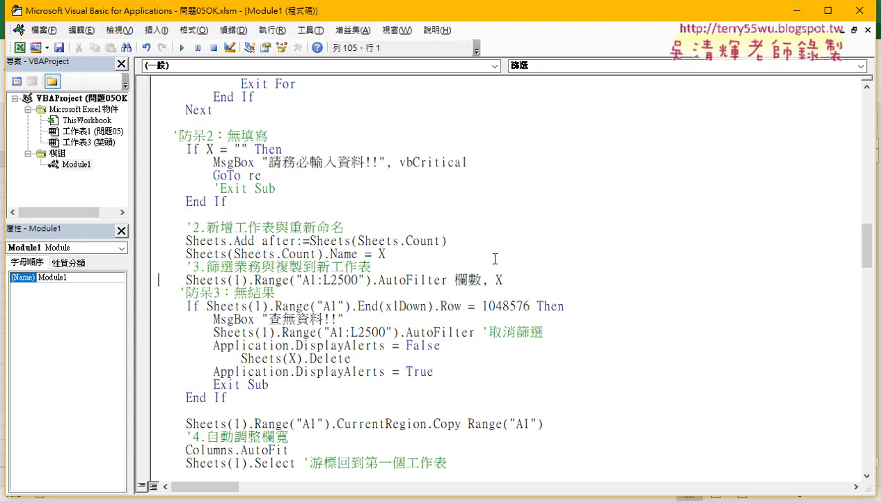
- Set a breakpoint on the Row = 1048576 check and confirm in Excel the last row is 1048576
click(142, 306)
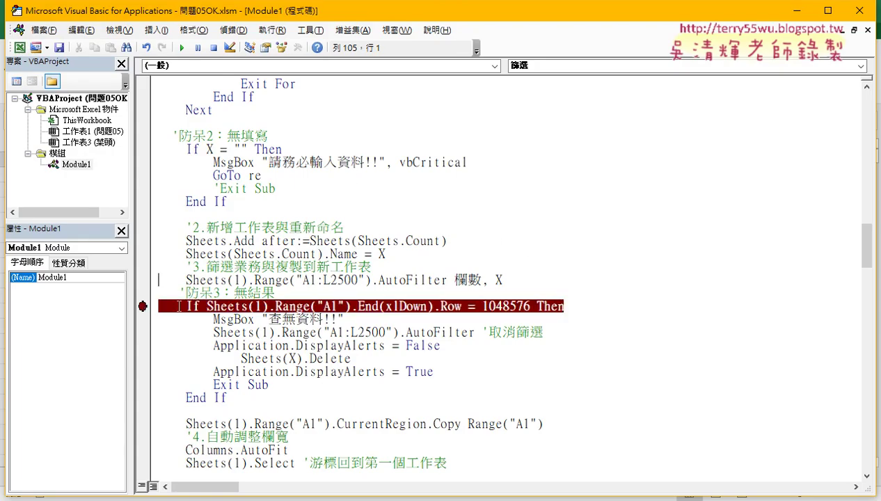
click(285, 306)
drag(482, 306, 530, 306)
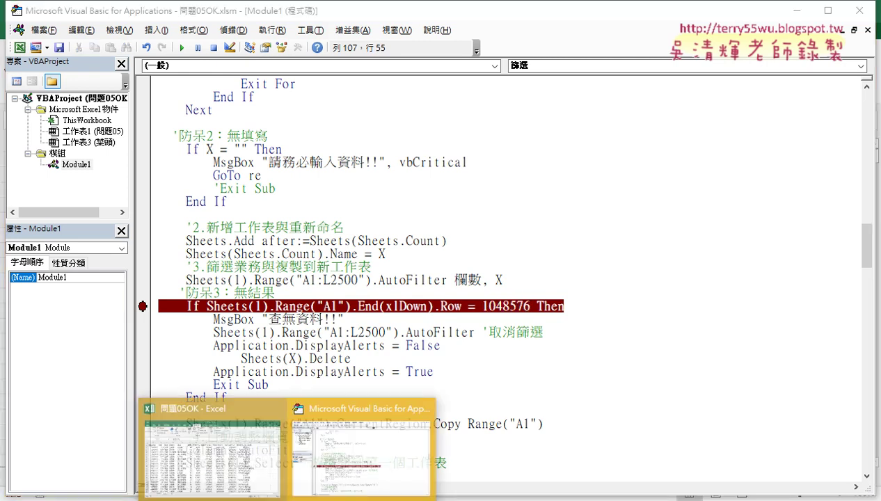
click(156, 406)
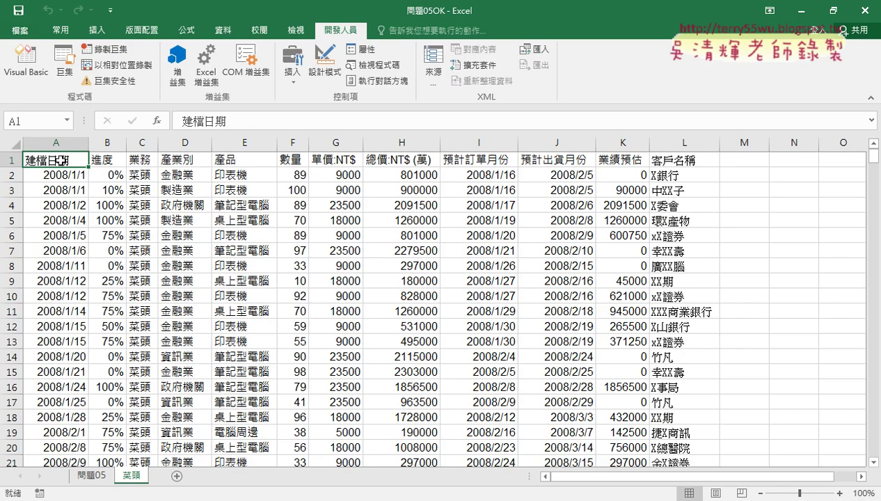
key(ctrl+Down)
key(ctrl+Down)
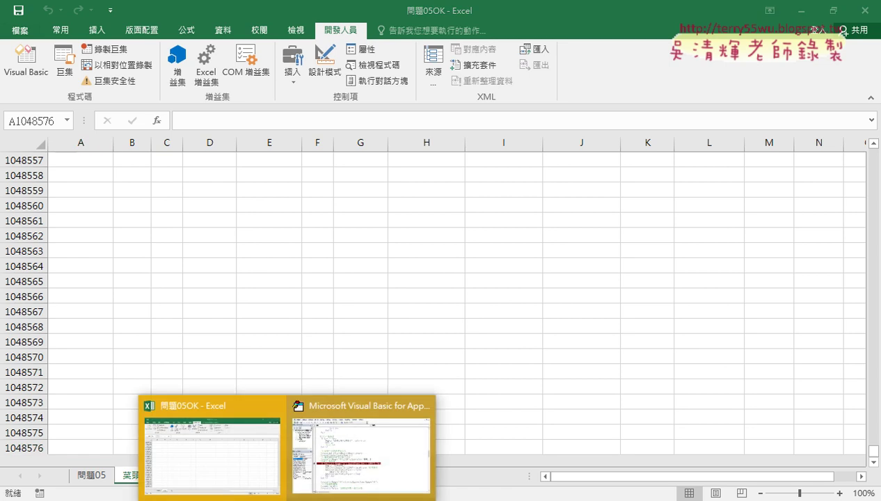
click(360, 445)
drag(529, 306, 481, 306)
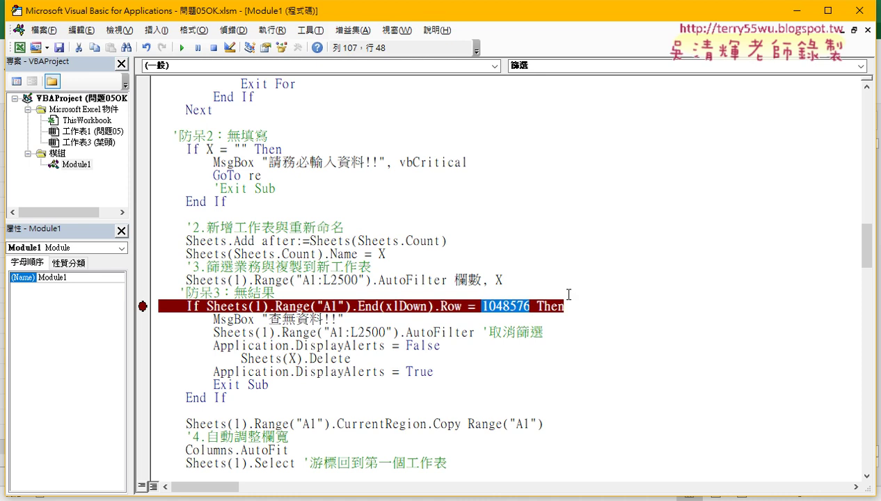
- Start replacing 1048576 with cells. and recheck the last row on sheet 問題05
text(v)
text(ce)
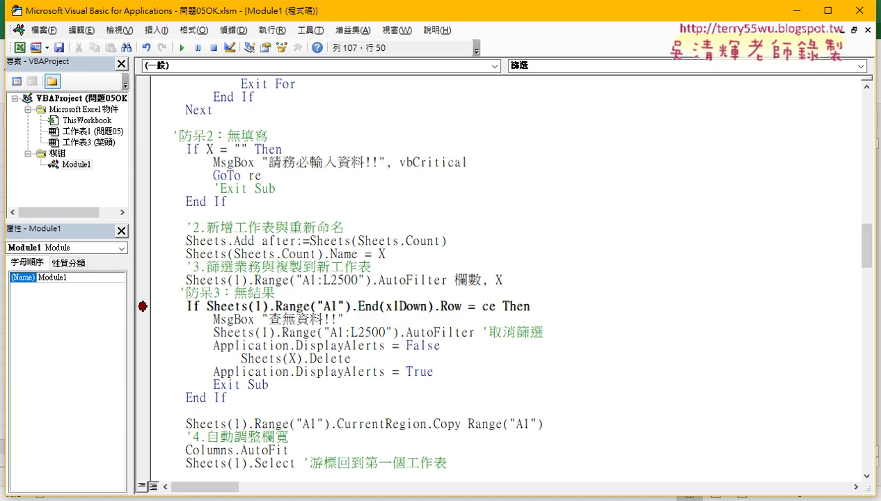
text(lls)
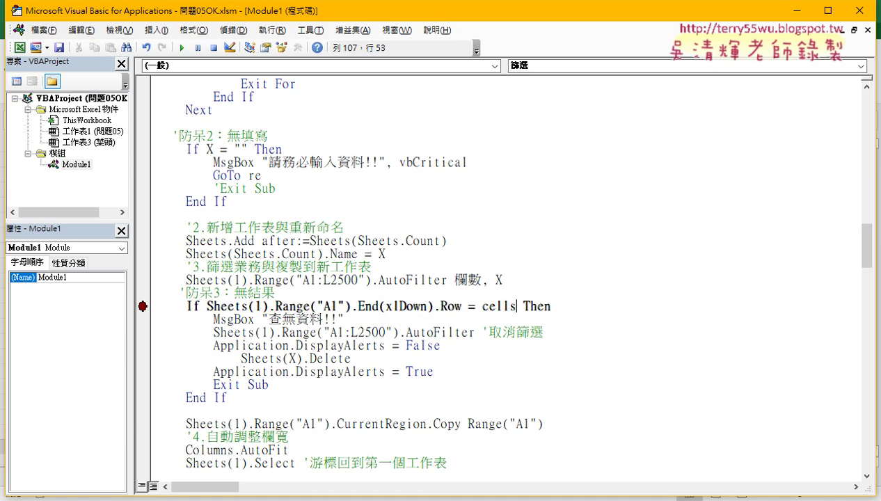
text(.)
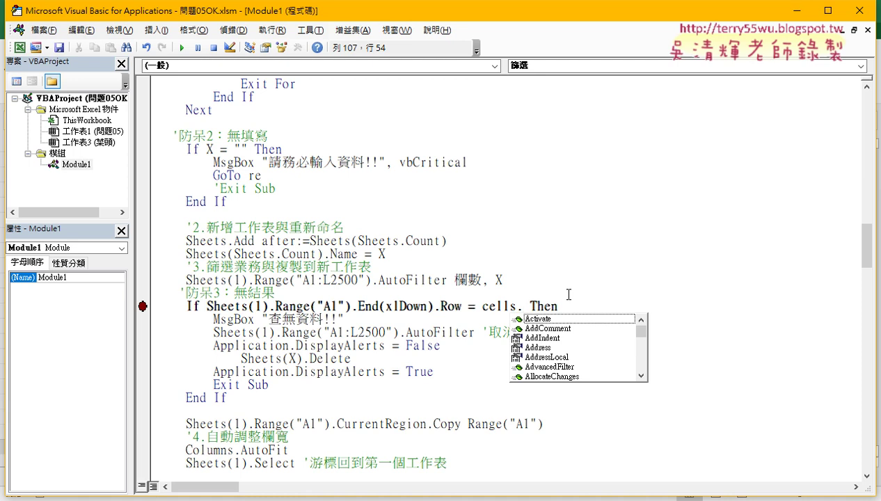
click(285, 498)
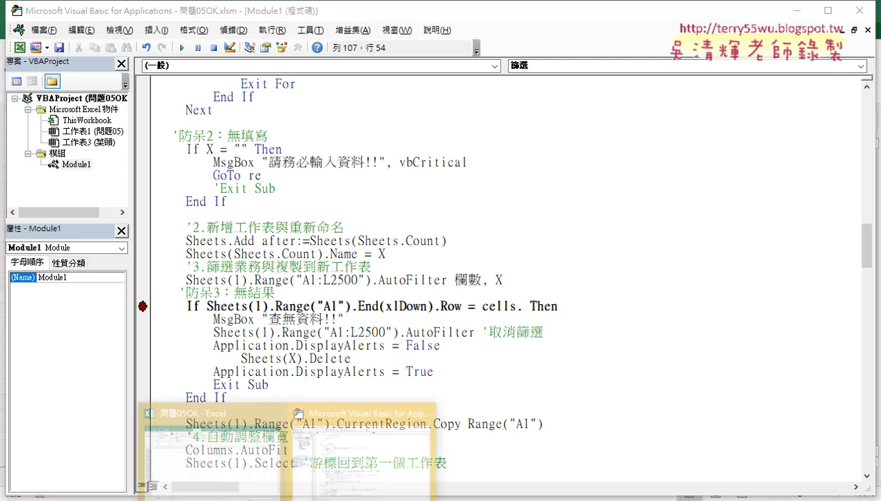
click(218, 453)
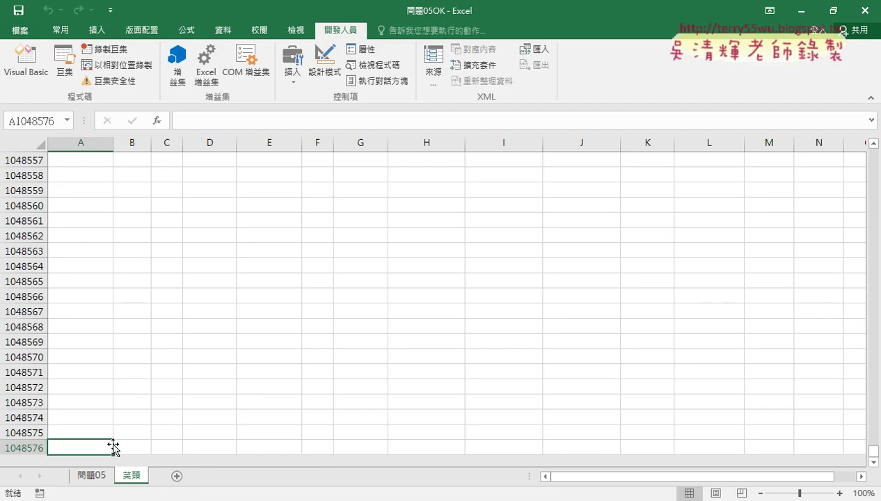
click(98, 475)
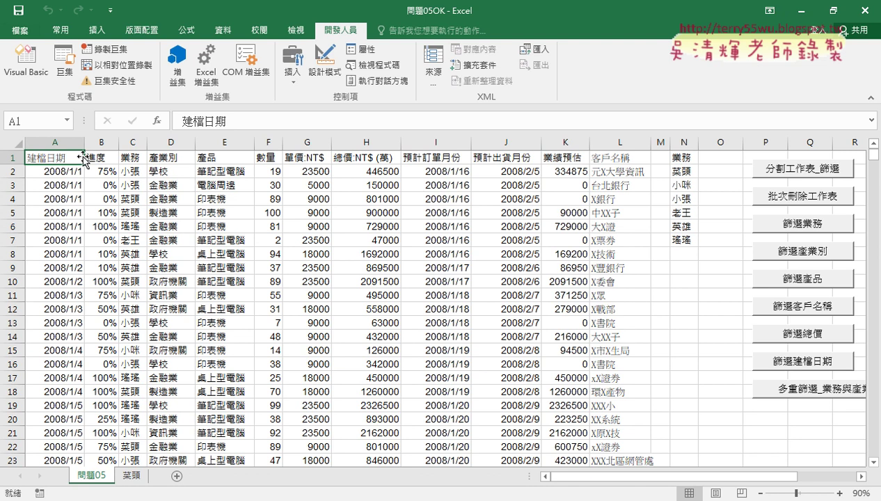
key(ctrl+Down)
key(ctrl+Down)
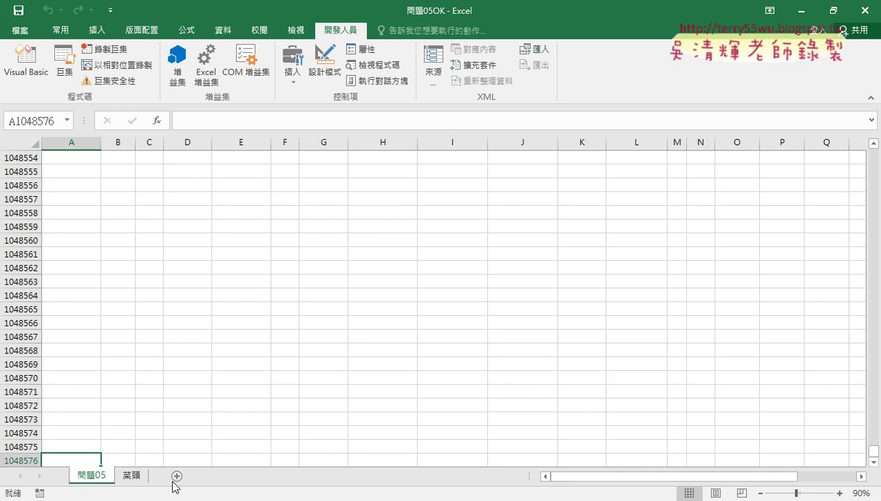
mouse_move(286, 497)
click(337, 457)
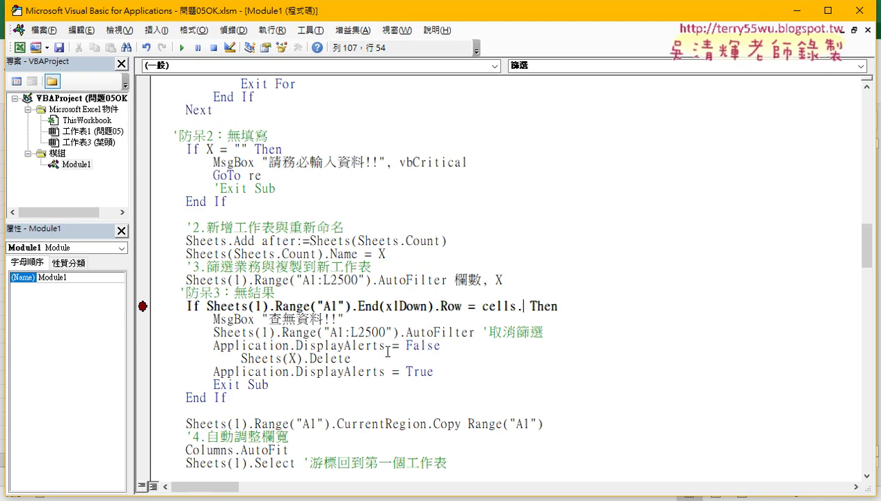
- Complete the guard as Cells.Rows.Count using IntelliSense, then copy that expression
text(r)
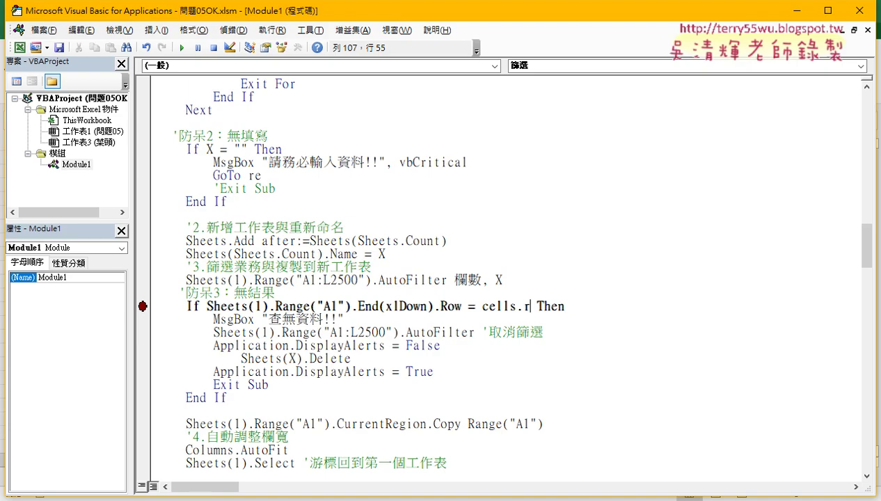
key(BackSpace)
key(BackSpace)
text(.r)
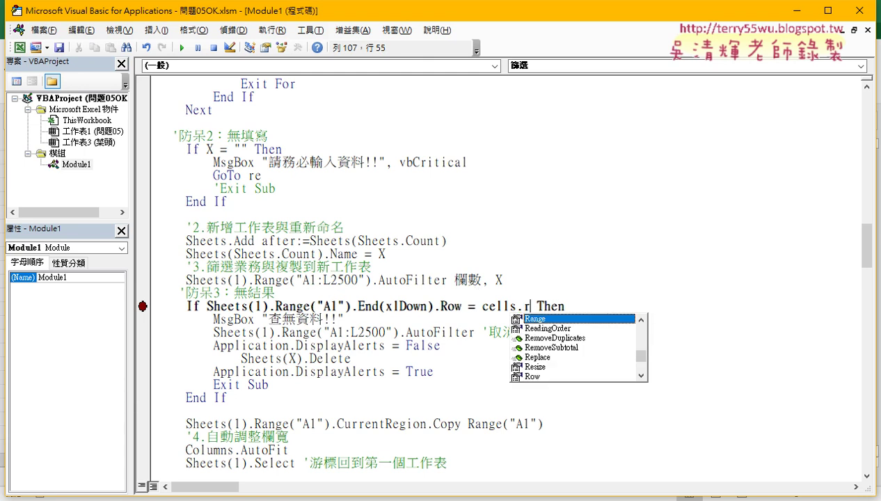
text(ow)
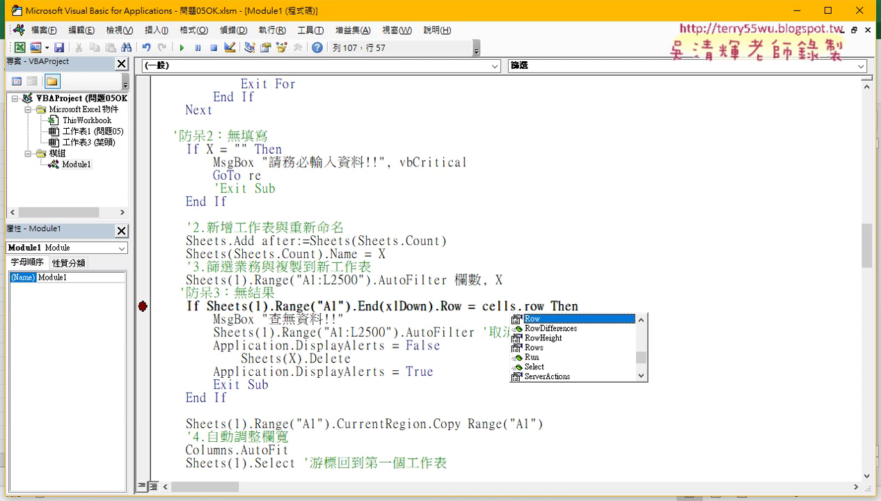
key(Down)
key(Down)
key(Down)
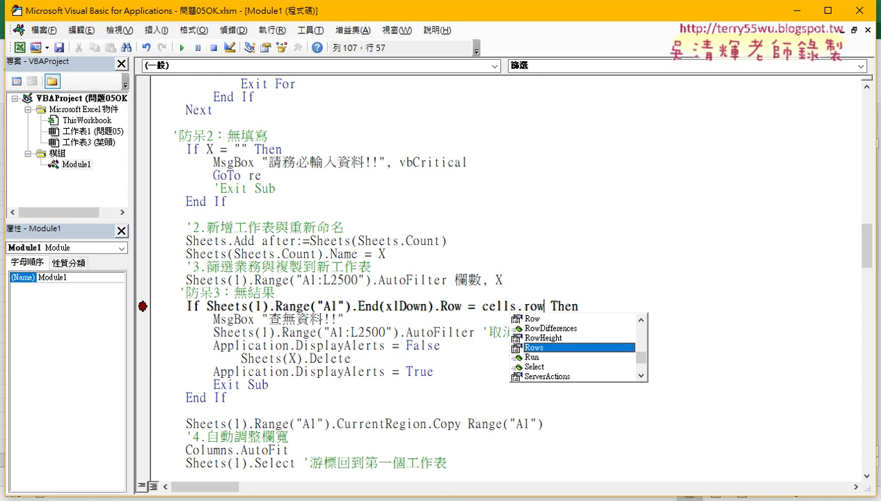
key(Tab)
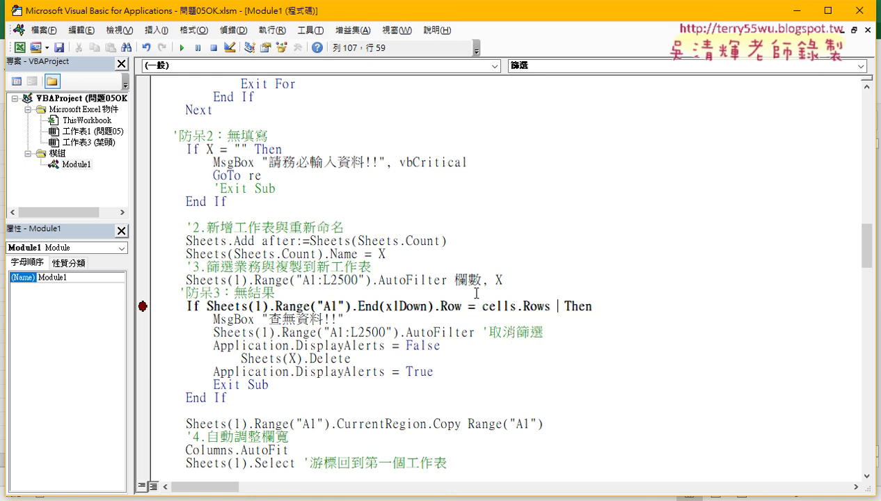
text(.)
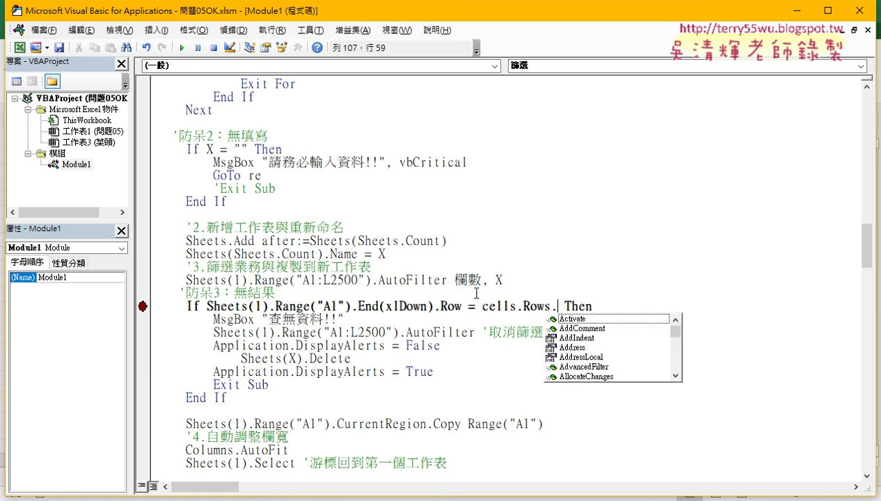
text(c)
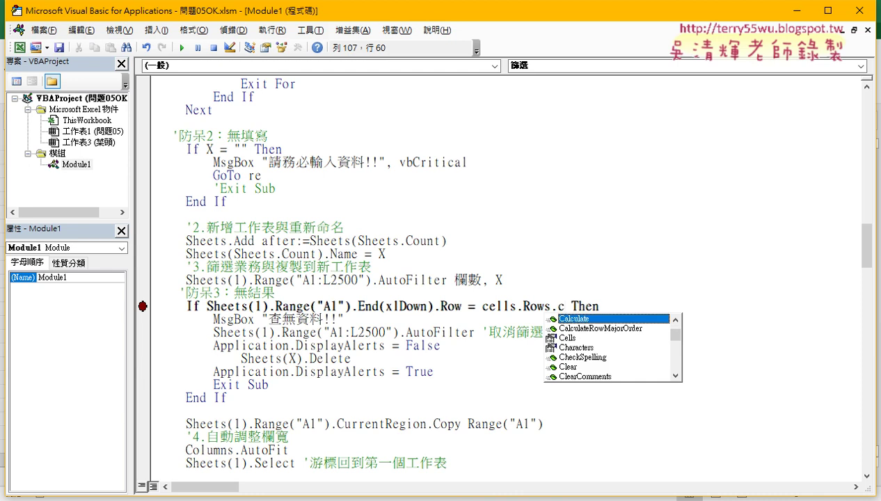
text(o)
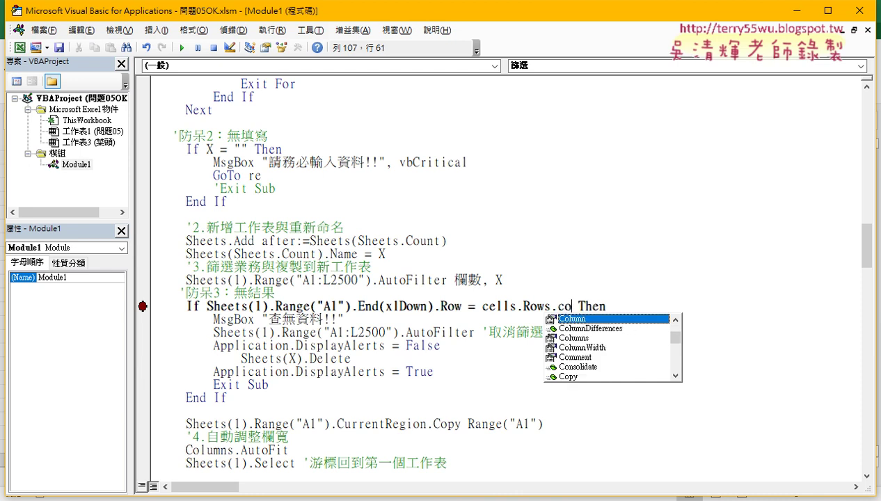
text(unt)
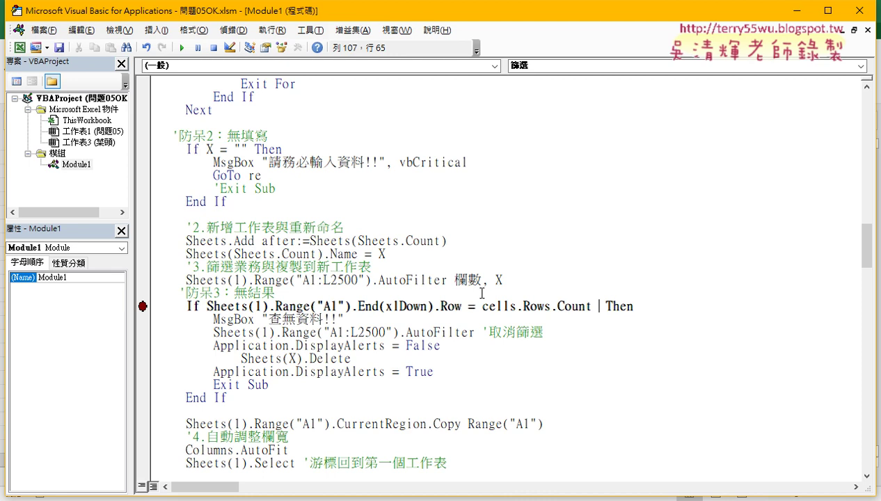
click(546, 279)
click(585, 307)
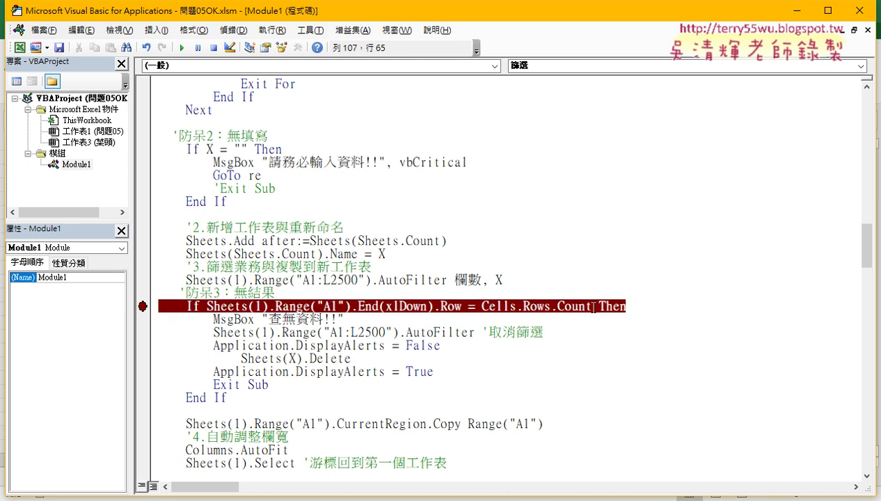
drag(591, 307, 484, 310)
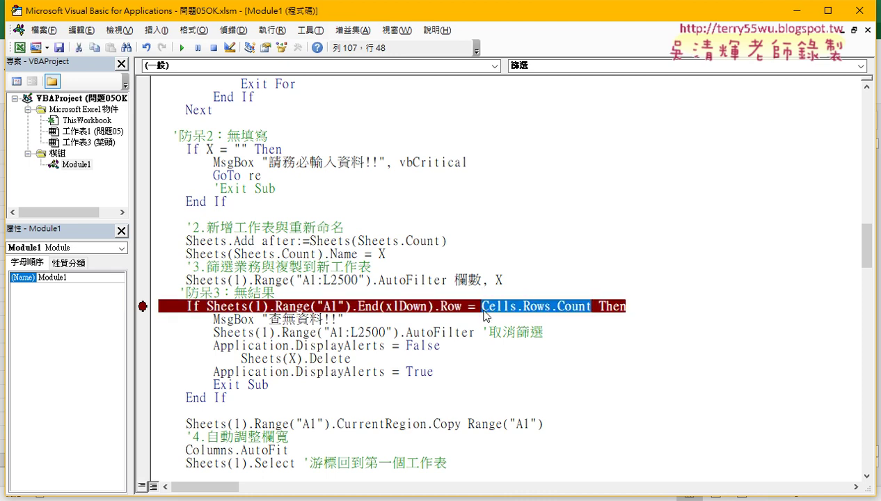
key(ctrl+c)
- Evaluate ? Cells.Rows.Count in the Immediate window, getting 1048576, then close it
click(119, 30)
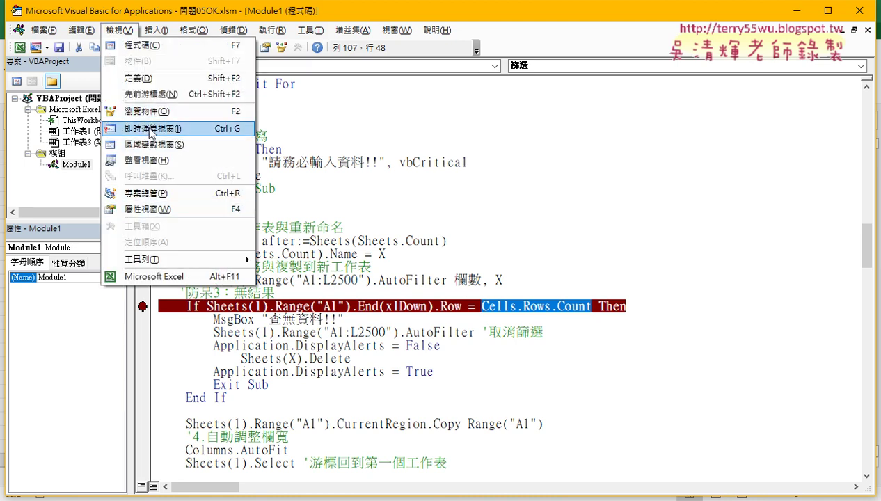
click(150, 128)
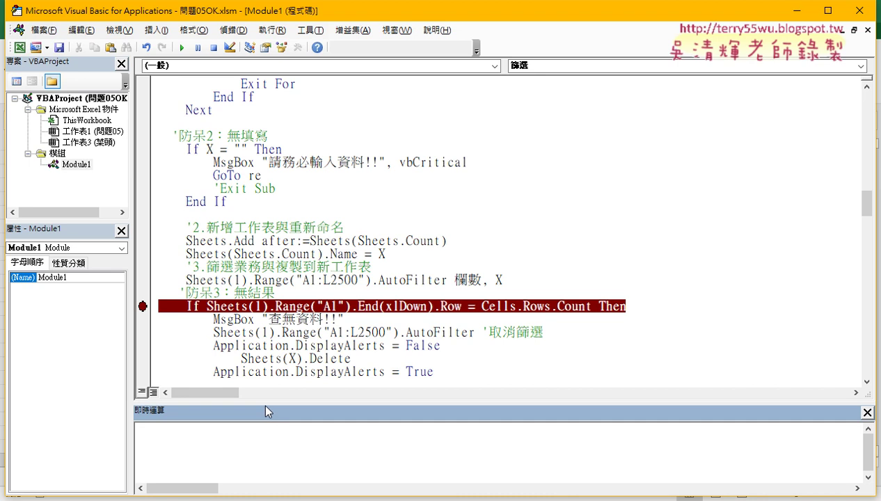
drag(262, 401, 257, 350)
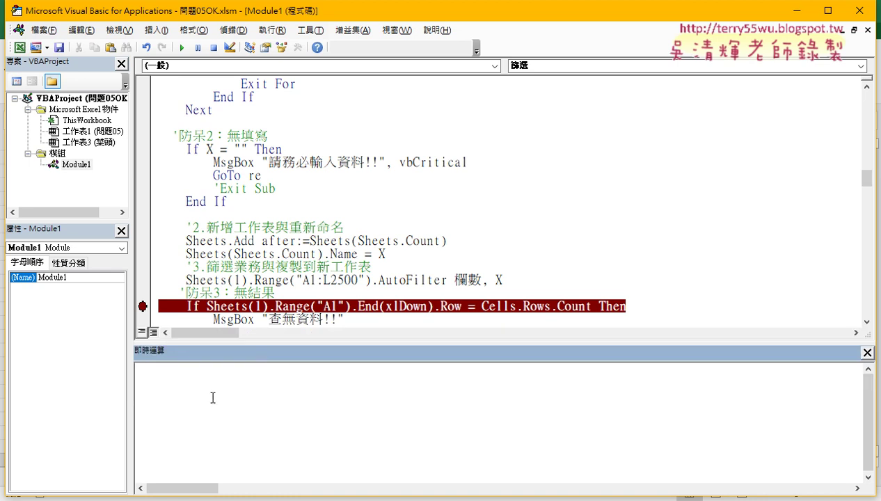
text(?)
text( Cells.Rows.Count)
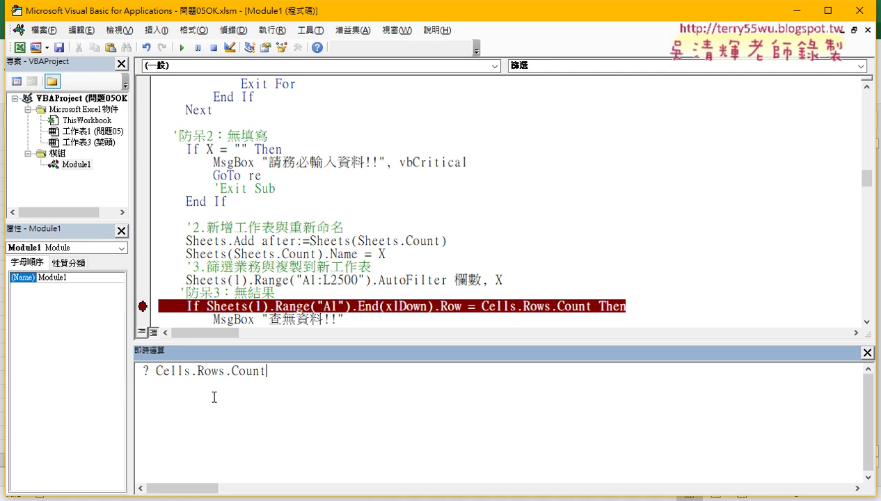
key(Return)
click(866, 353)
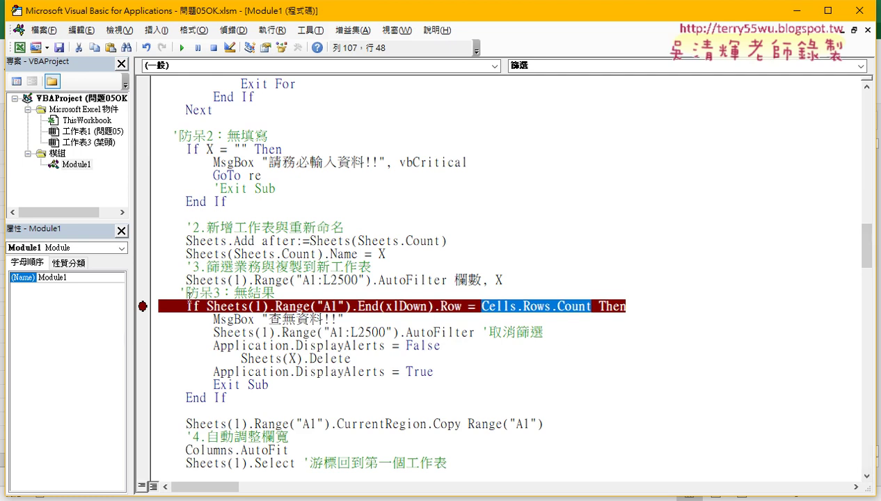
- Run the 篩選業務 button macro with salesperson BBB from the worksheet
click(181, 47)
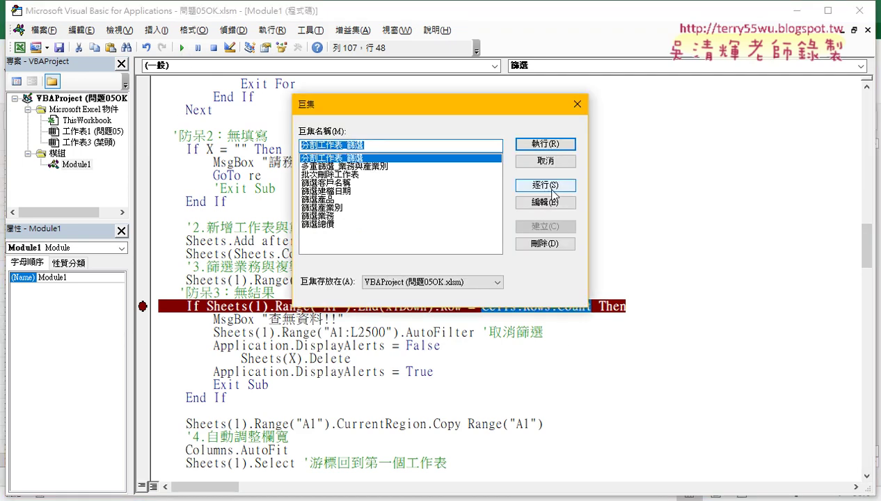
click(545, 160)
click(860, 11)
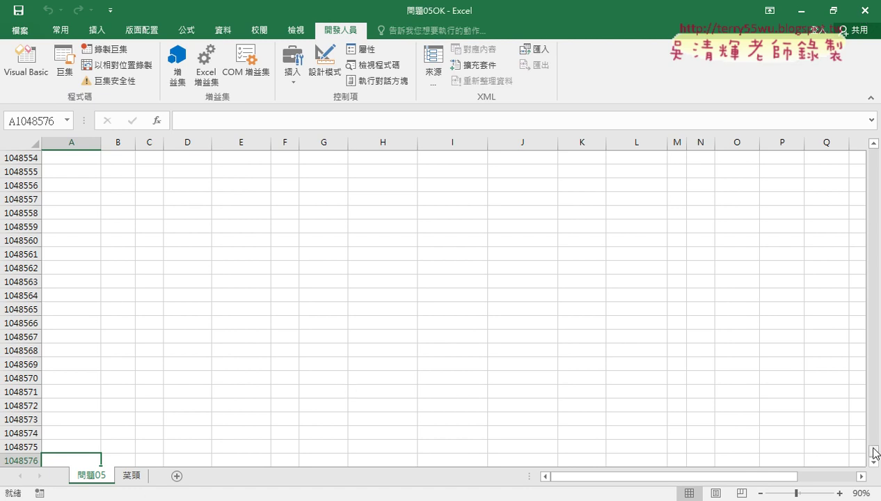
drag(872, 448, 872, 153)
click(777, 227)
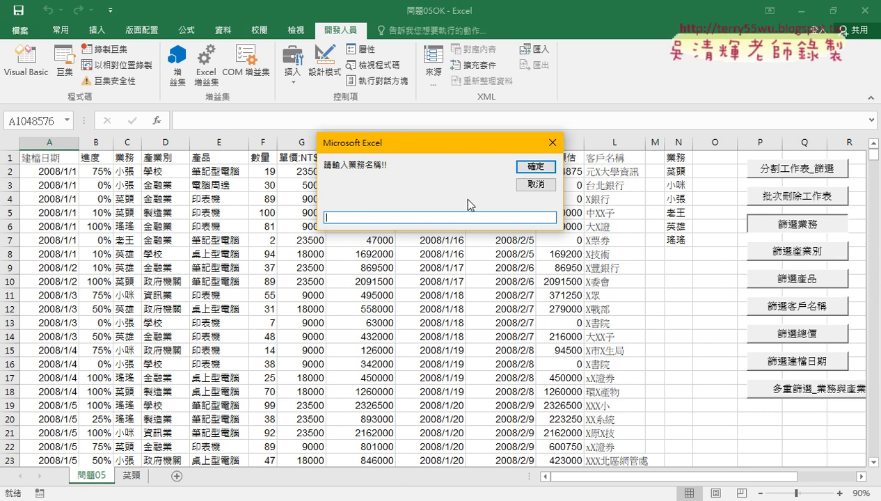
text(B)
text(BB)
key(Return)
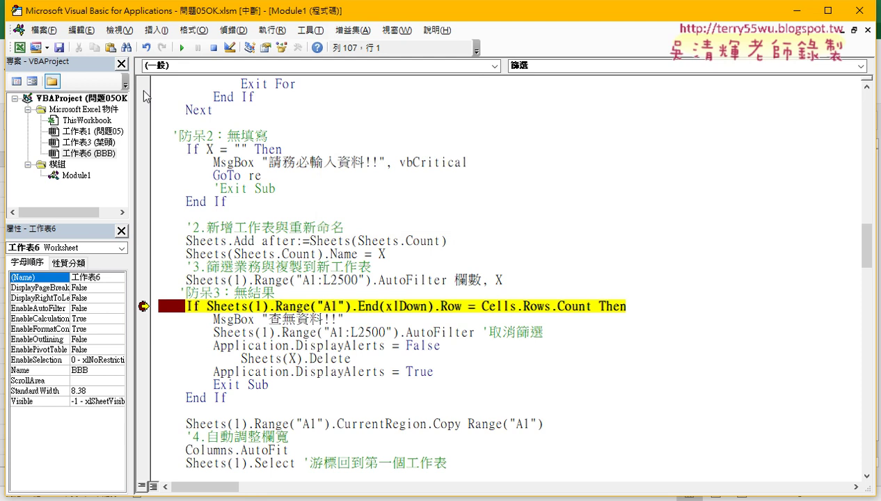
- Step through the If check, dismiss 查無資料!!, and look at the 問題05 and BBB sheets
mouse_move(9, 4)
mouse_down()
mouse_move(176, 78)
mouse_move(151, 4)
mouse_up()
mouse_move(658, 299)
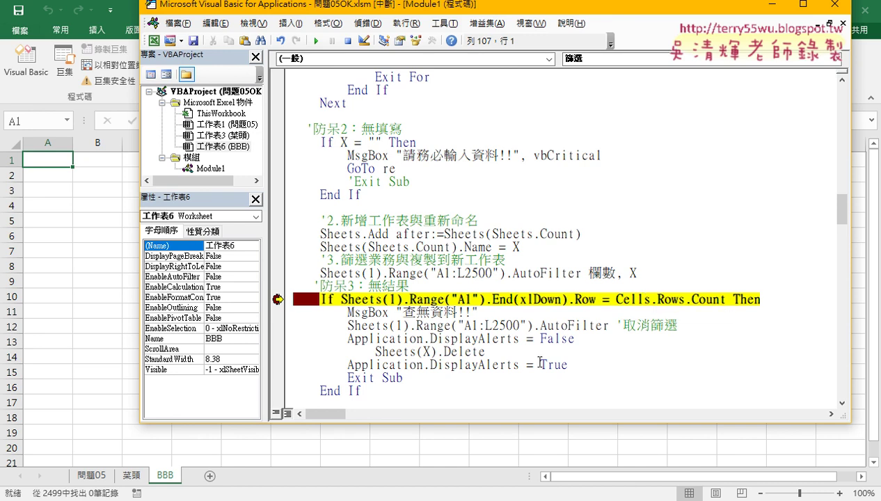
key(F8)
key(F8)
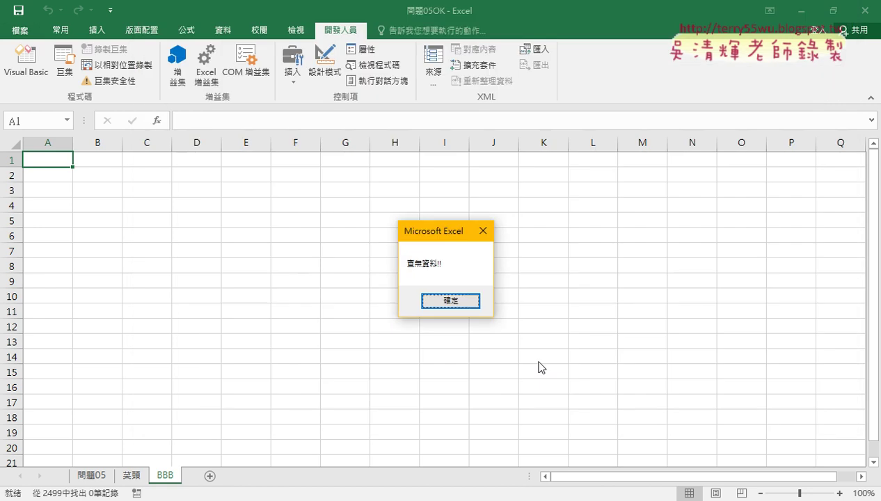
key(Return)
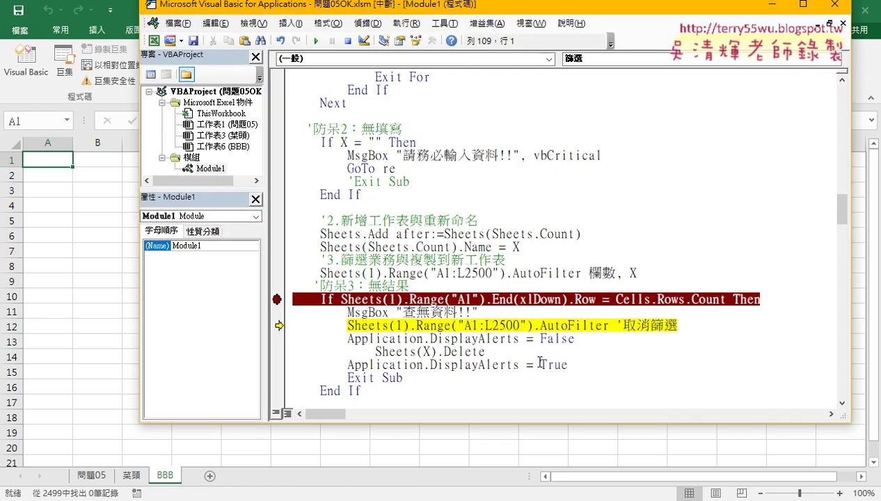
click(99, 476)
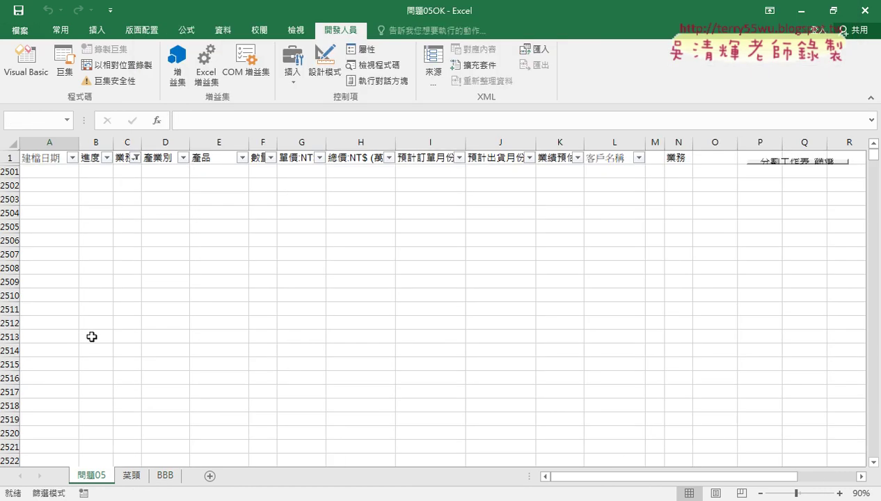
click(167, 475)
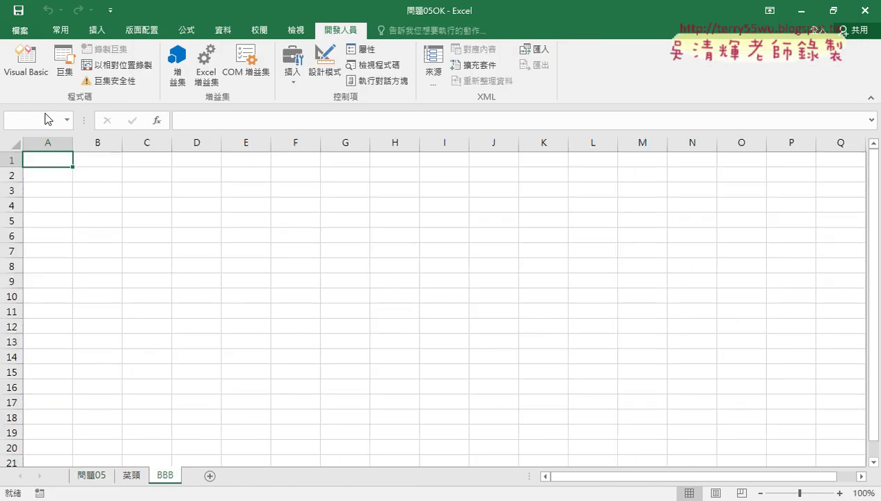
click(25, 61)
- Step through clearing the filter, deleting the empty BBB sheet, and exiting the sub
key(F8)
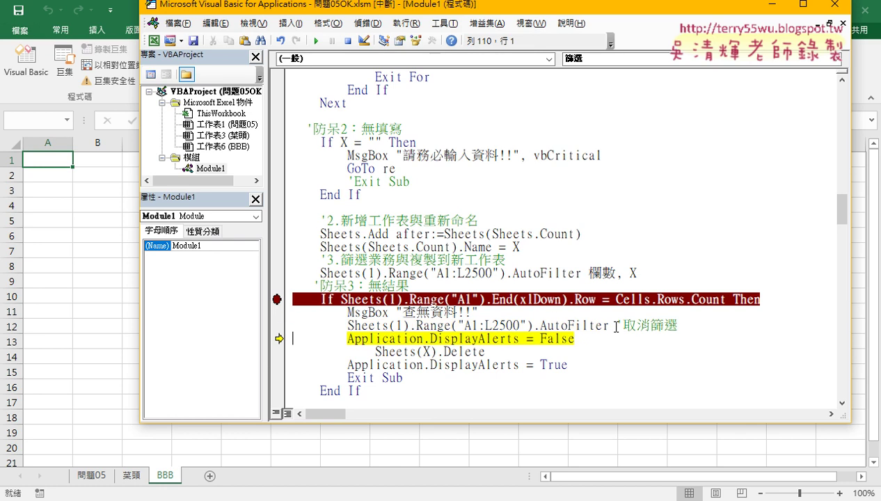
key(F8)
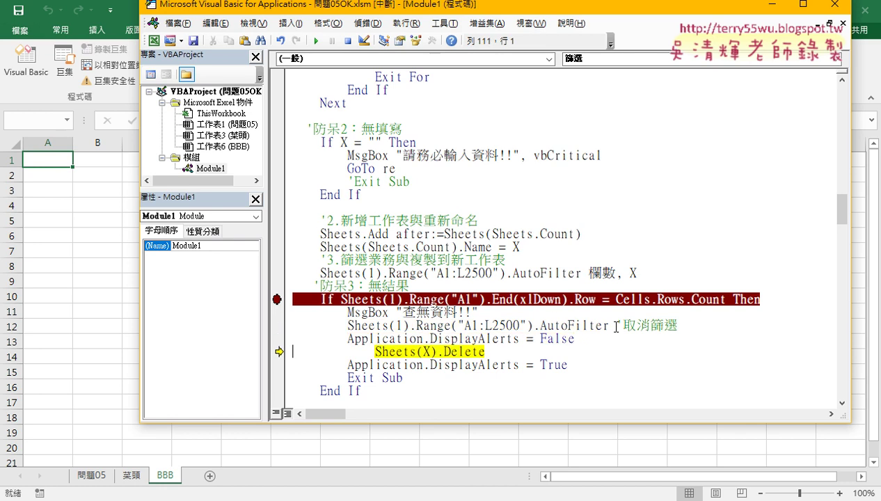
key(F8)
key(F8)
key(F8)
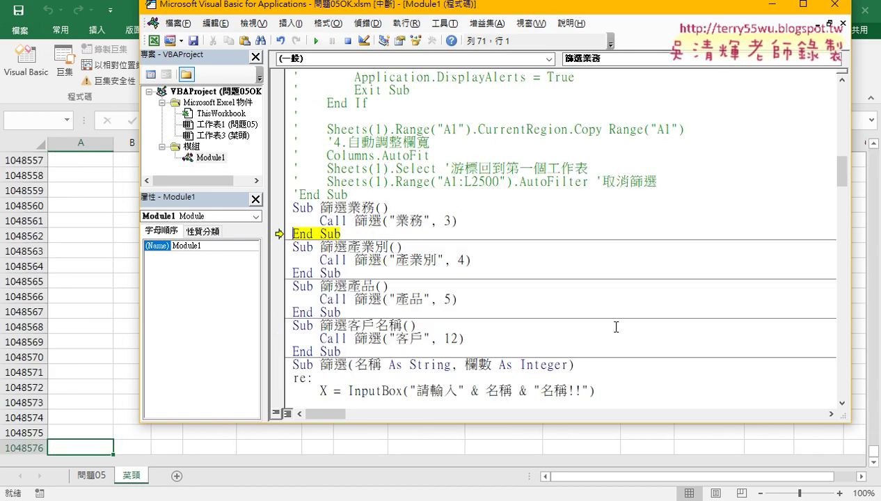
key(F8)
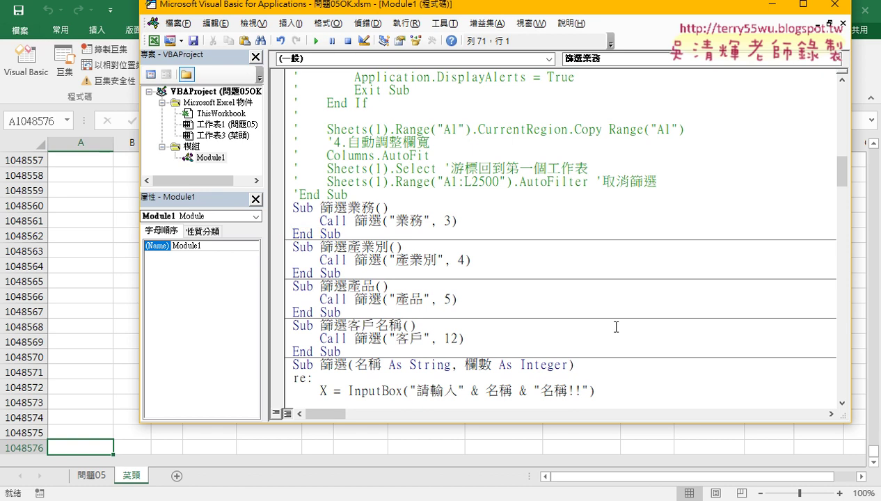
- Select the Sub 篩選業務() header in the editor, then return to cell C1 (業務) on 問題05
click(91, 475)
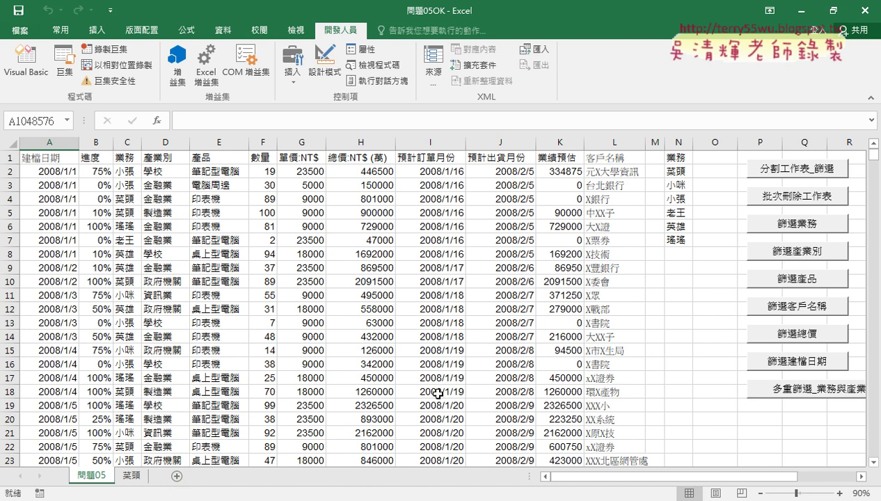
click(23, 73)
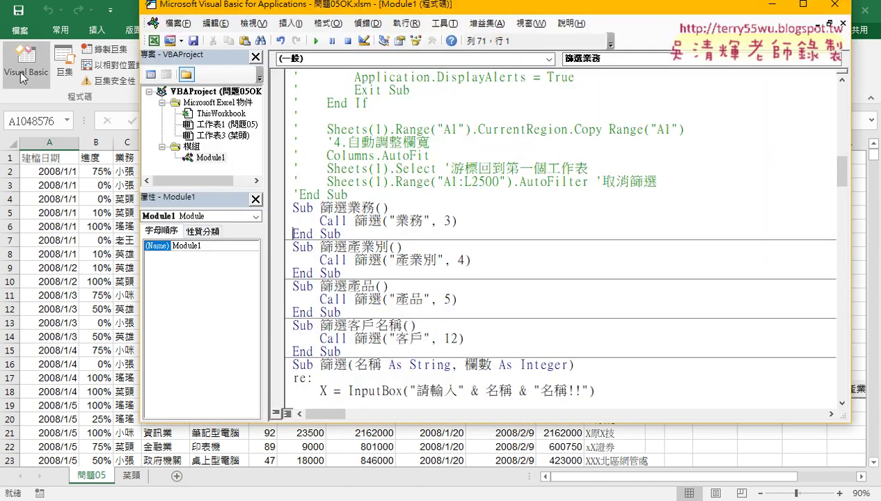
click(292, 208)
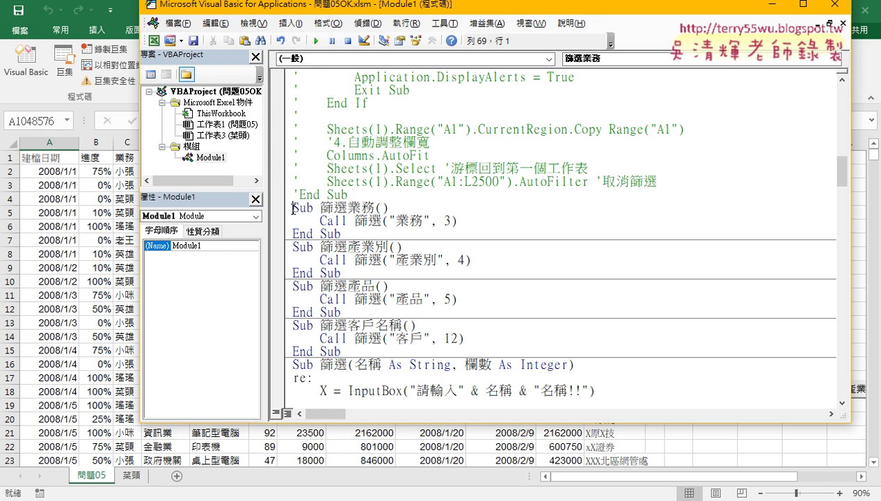
drag(292, 208, 388, 208)
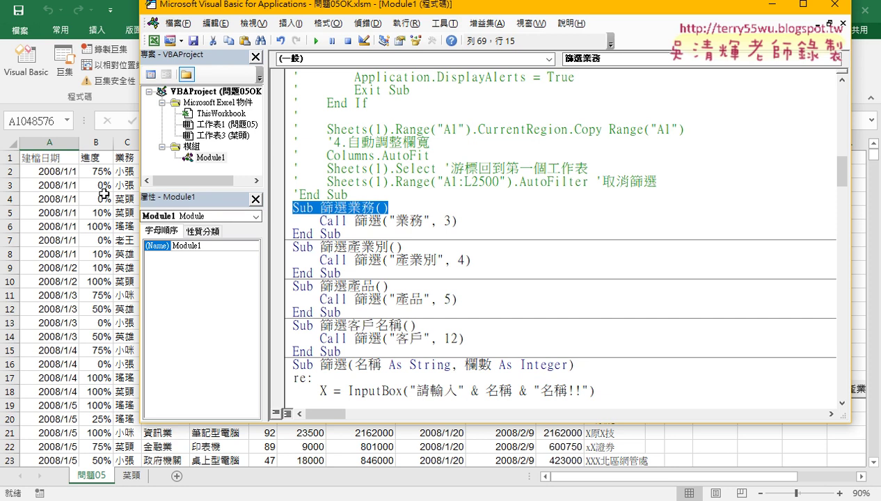
click(97, 158)
click(135, 159)
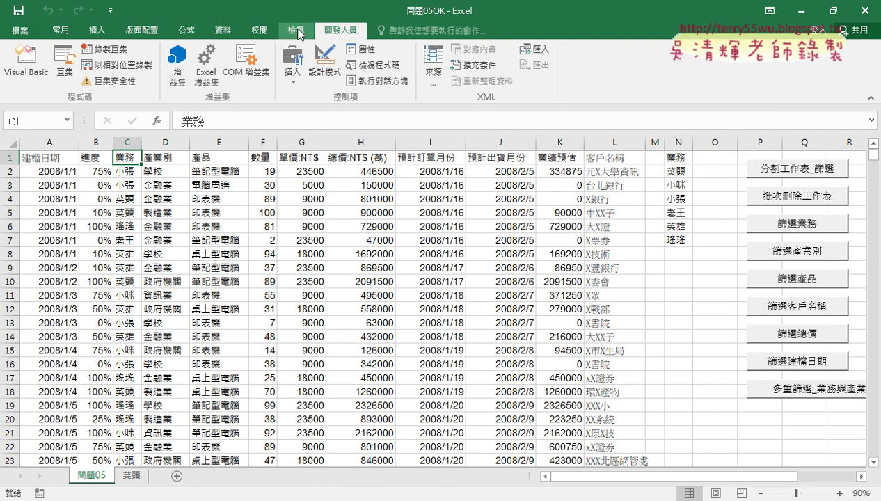
- Enable AutoFilter on the 問題05 header row and open the 總價 column's Number Filters list
click(224, 31)
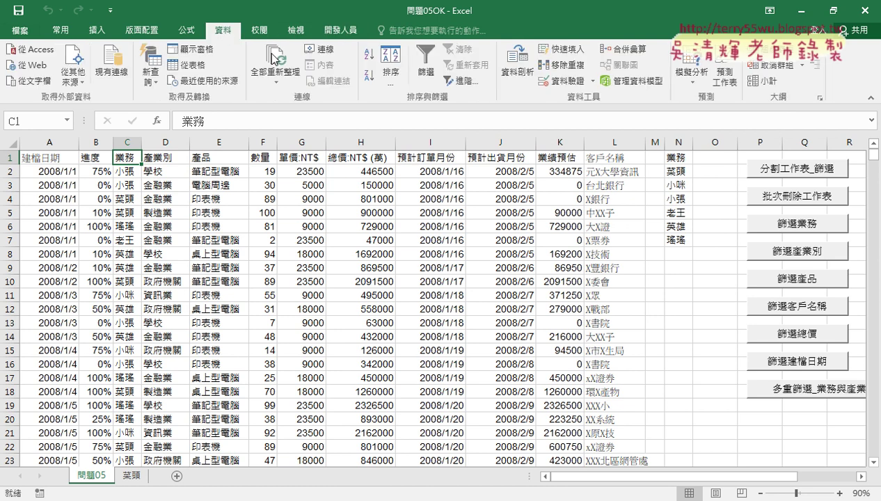
click(423, 73)
click(136, 158)
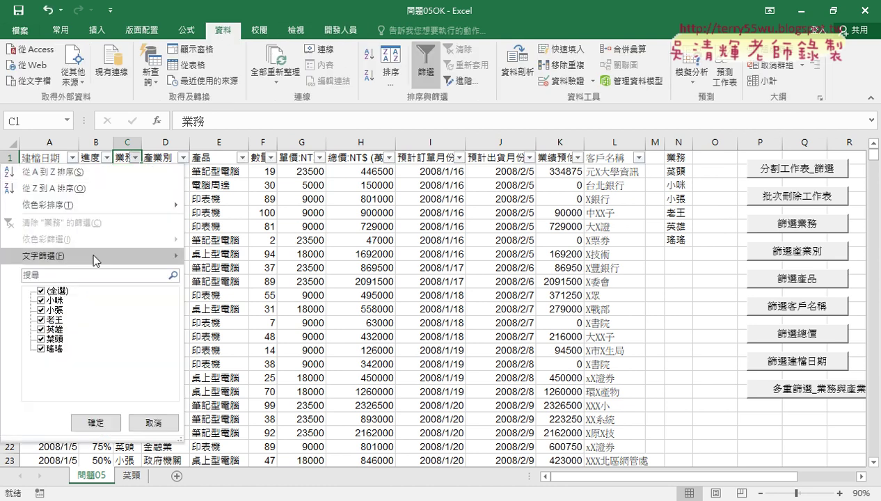
click(428, 235)
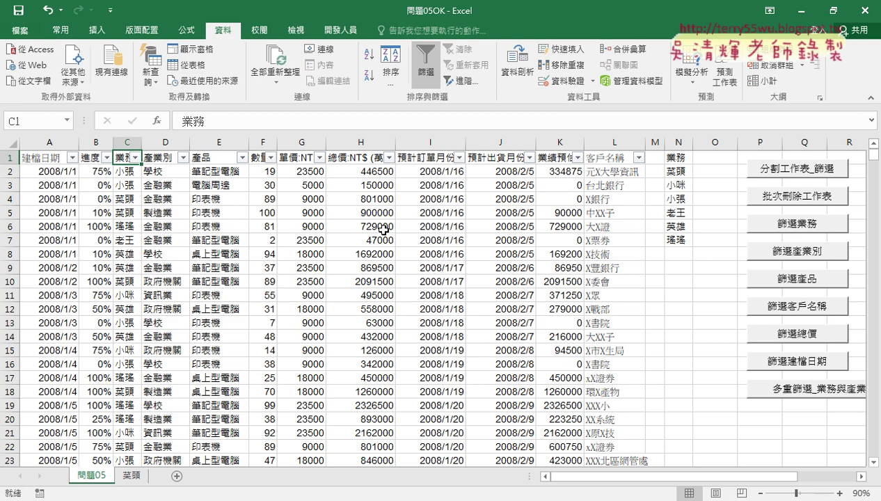
click(390, 160)
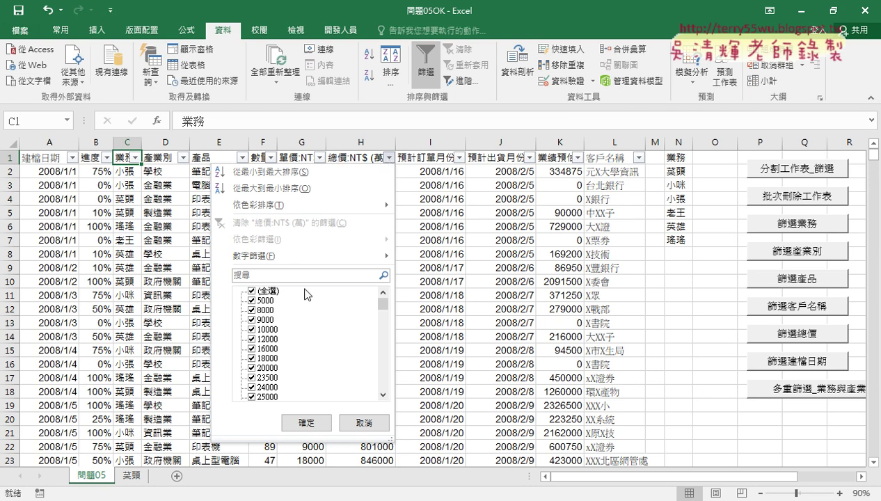
mouse_move(297, 265)
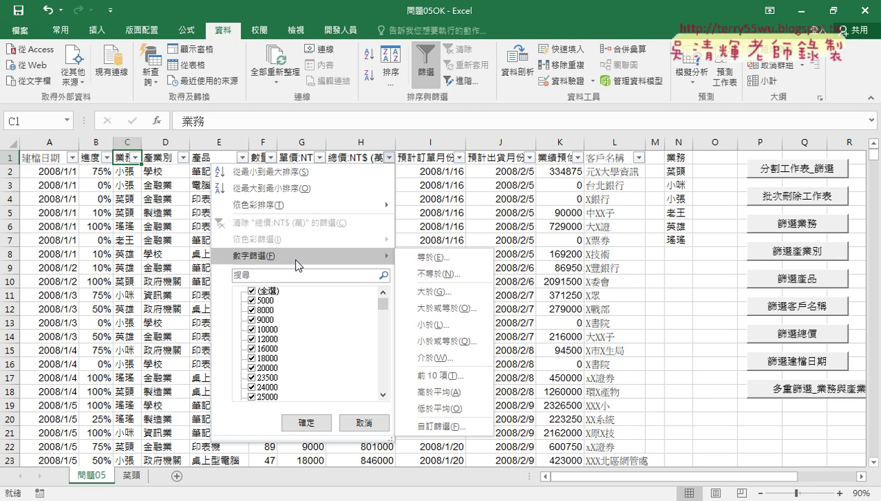
- Choose the Between… number filter for 總價 to open the Custom AutoFilter dialog
click(463, 365)
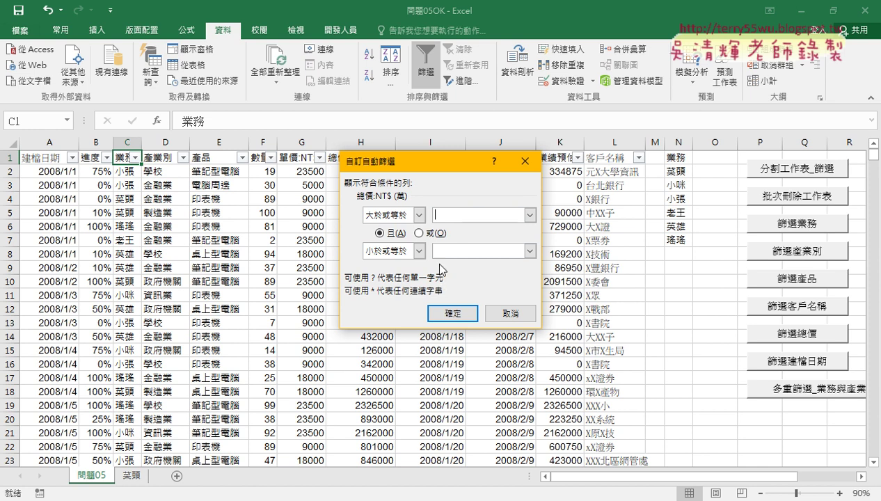
- Leave the between conditions joined with And, with blank values, and confirm the dialog
click(420, 233)
click(386, 235)
click(452, 314)
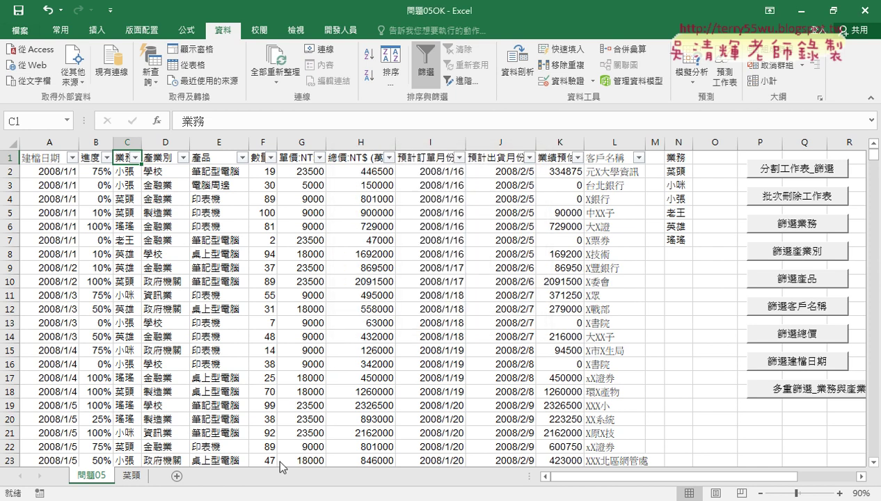
- Switch to the 程式碼 code notes in Chrome and scroll to the 防呆3 guard block
key(alt+Tab)
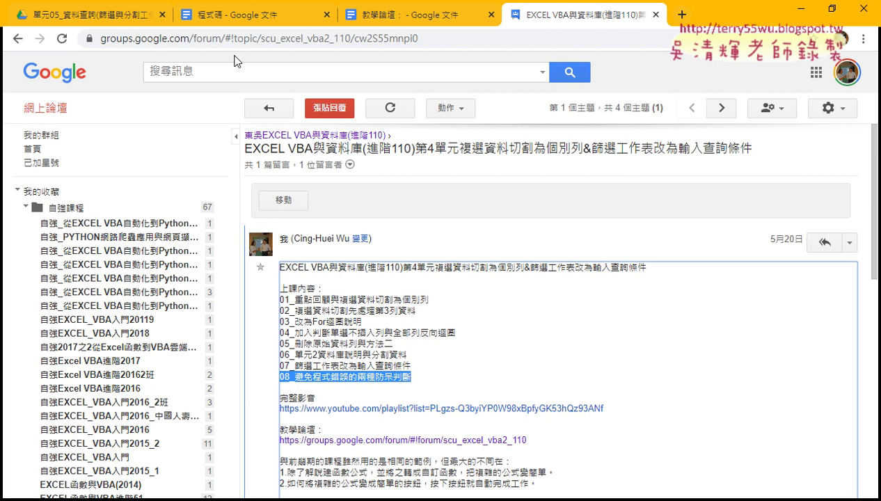
click(233, 21)
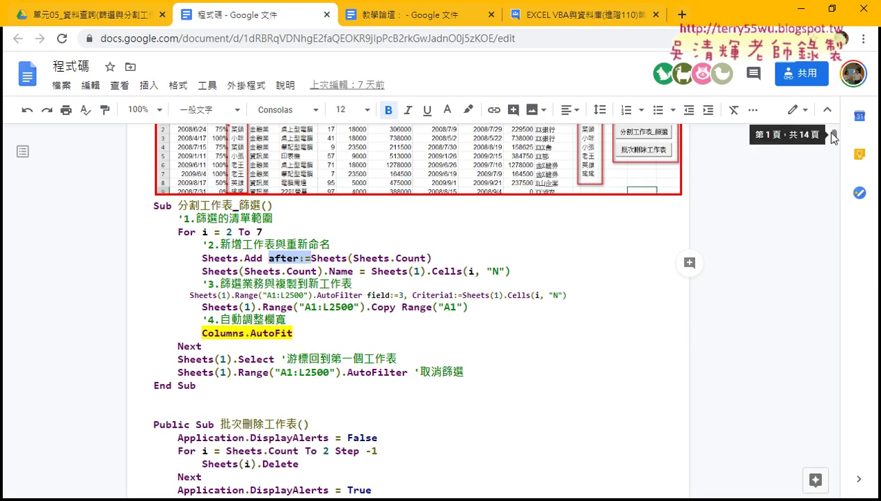
scroll(835, 185, down, 3)
mouse_move(836, 185)
mouse_down()
mouse_move(835, 297)
mouse_move(834, 278)
mouse_up()
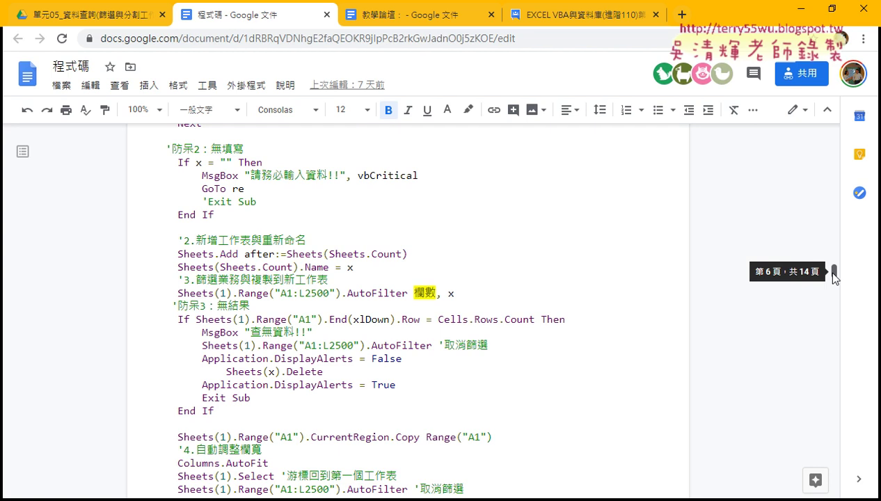
scroll(483, 266, up, 2)
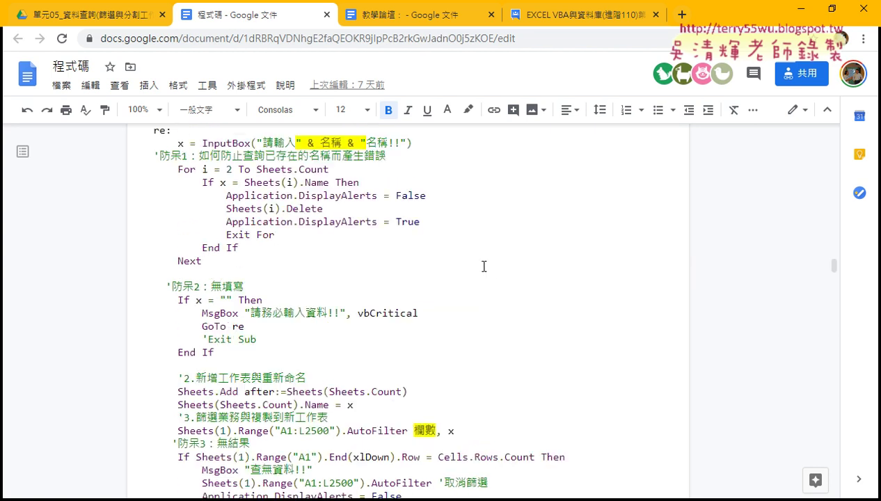
scroll(483, 267, up, 1)
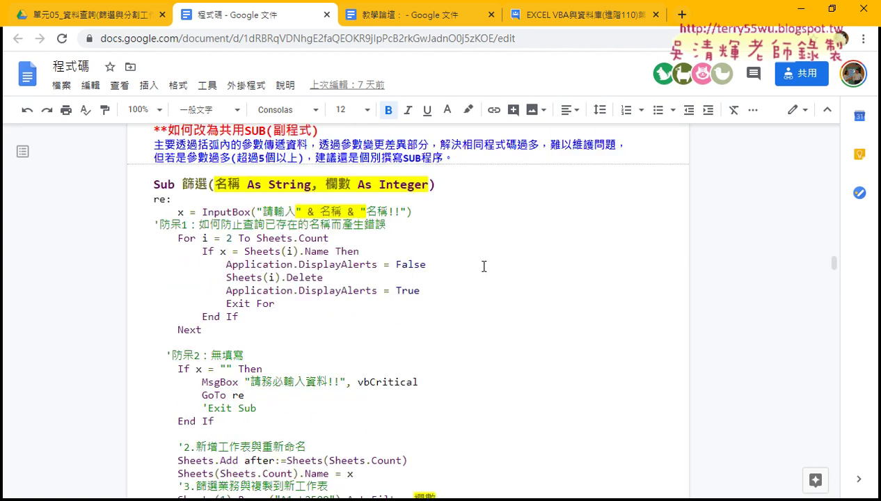
scroll(483, 266, down, 3)
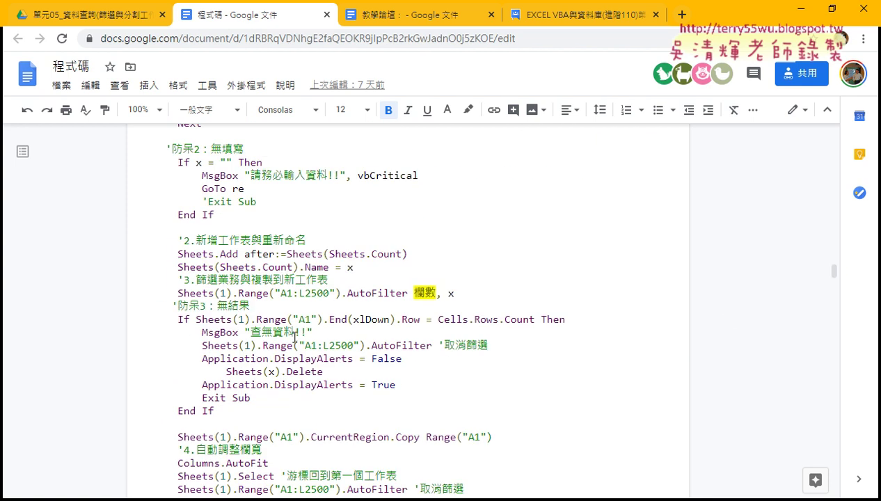
- Apply yellow highlight to Cells.Rows.Count in the 防呆3 comparison line
drag(173, 306, 220, 313)
drag(341, 398, 346, 410)
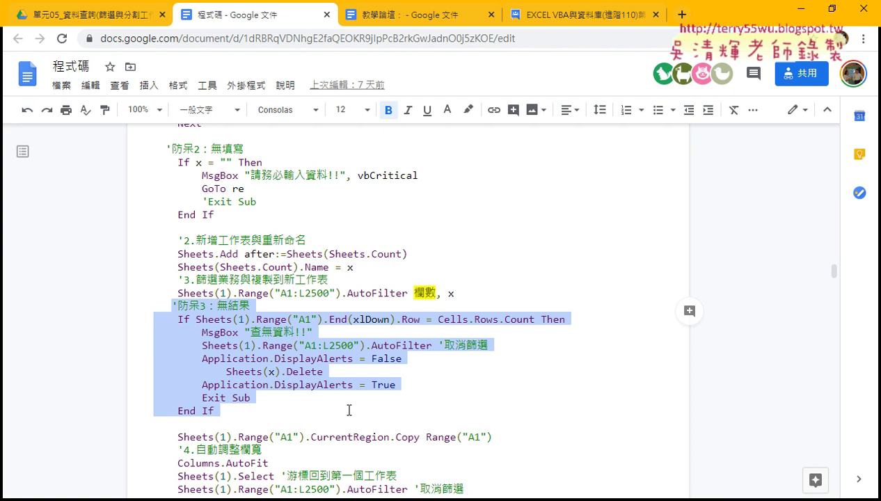
click(348, 409)
drag(438, 320, 531, 320)
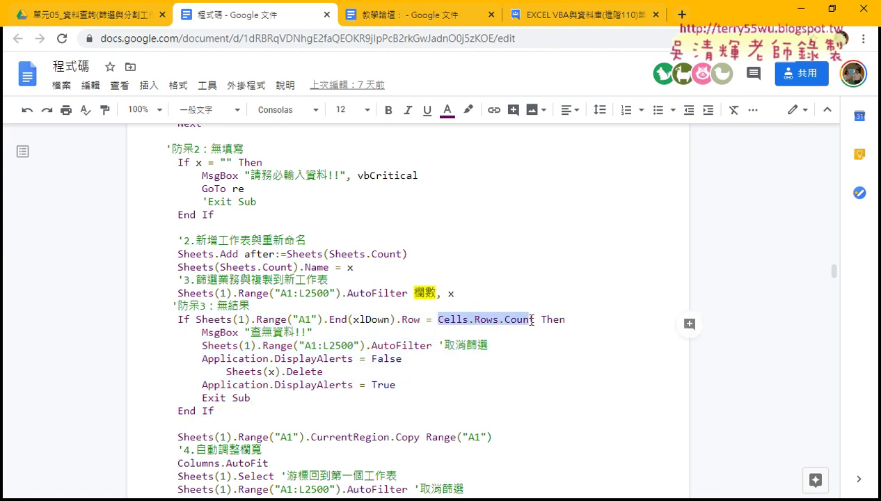
click(468, 110)
click(522, 175)
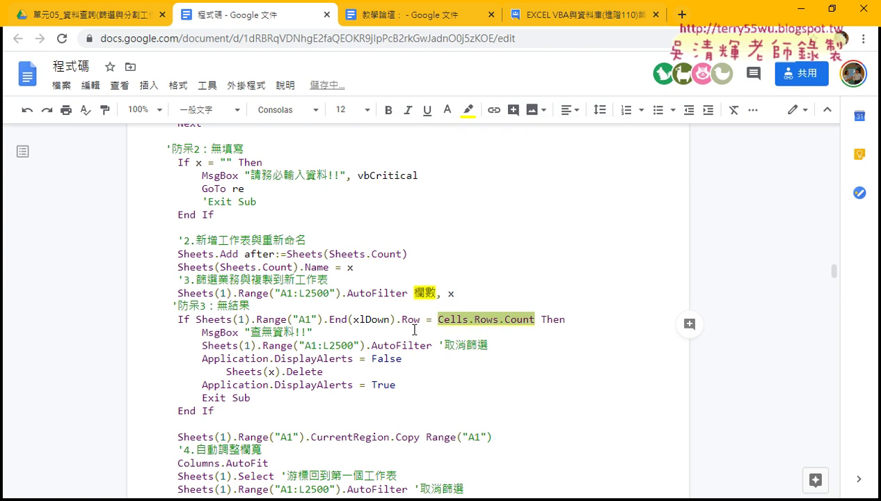
click(382, 345)
scroll(382, 345, down, 3)
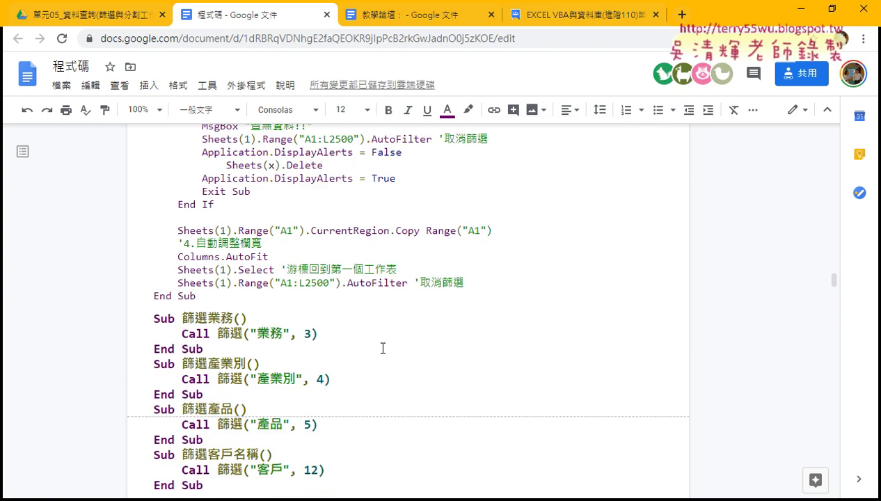
scroll(381, 347, down, 4)
scroll(381, 347, down, 2)
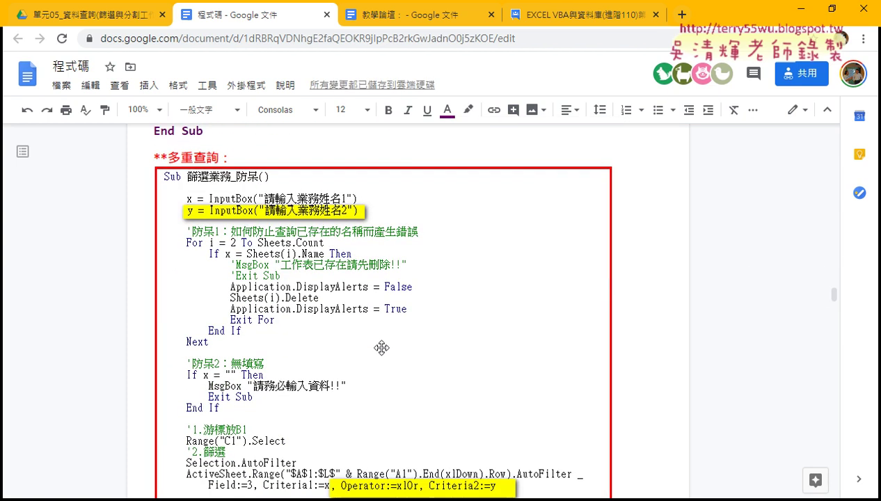